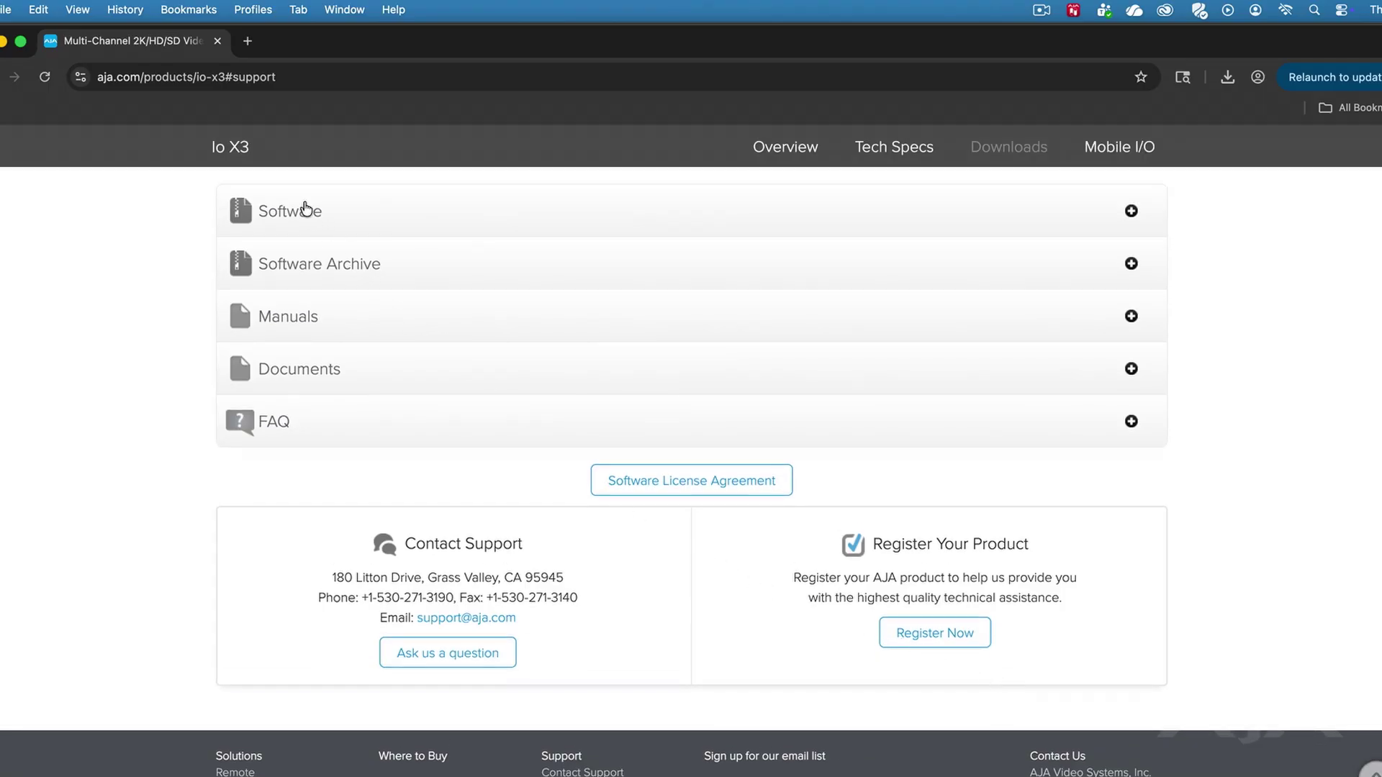
Download the AJA Desktop Software v18 Installer for macOS from the Software section without signing up.
left_click(306, 209)
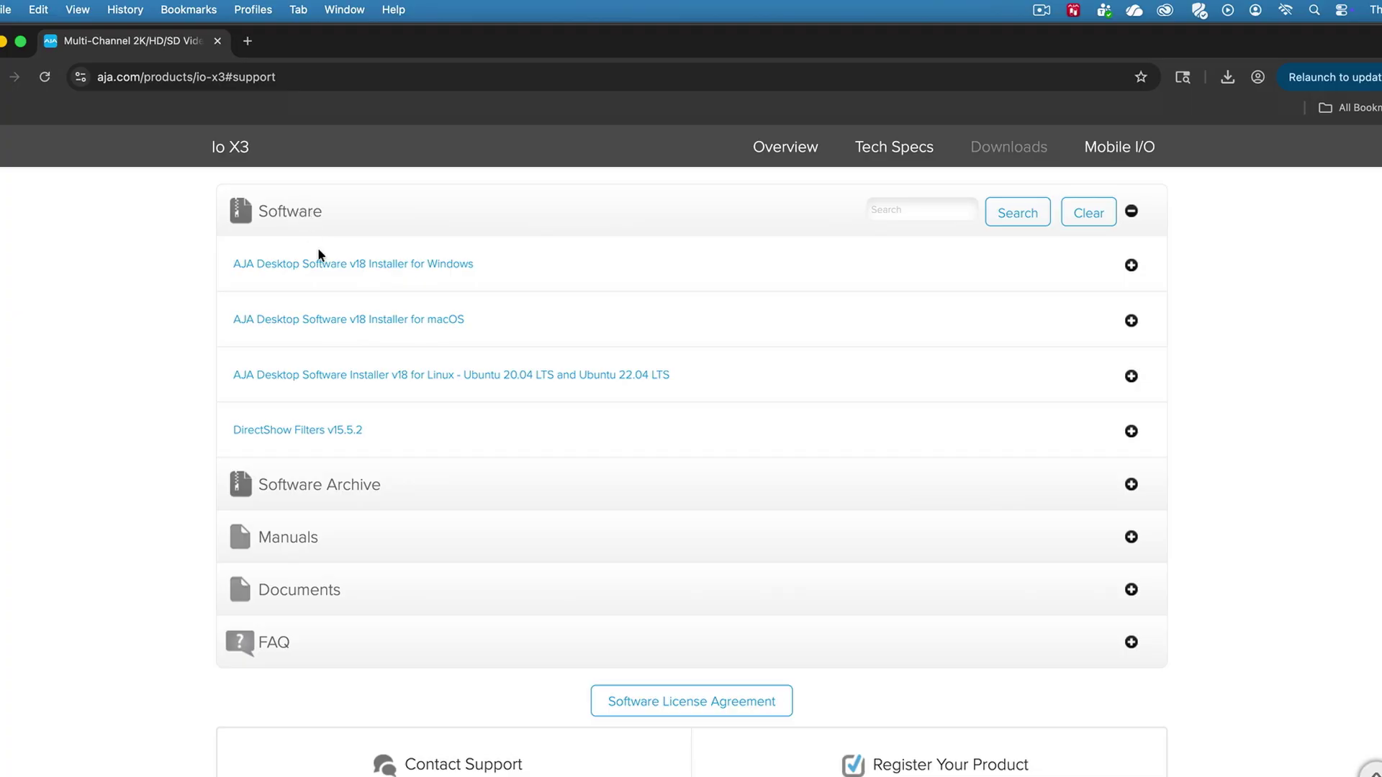
left_click(323, 320)
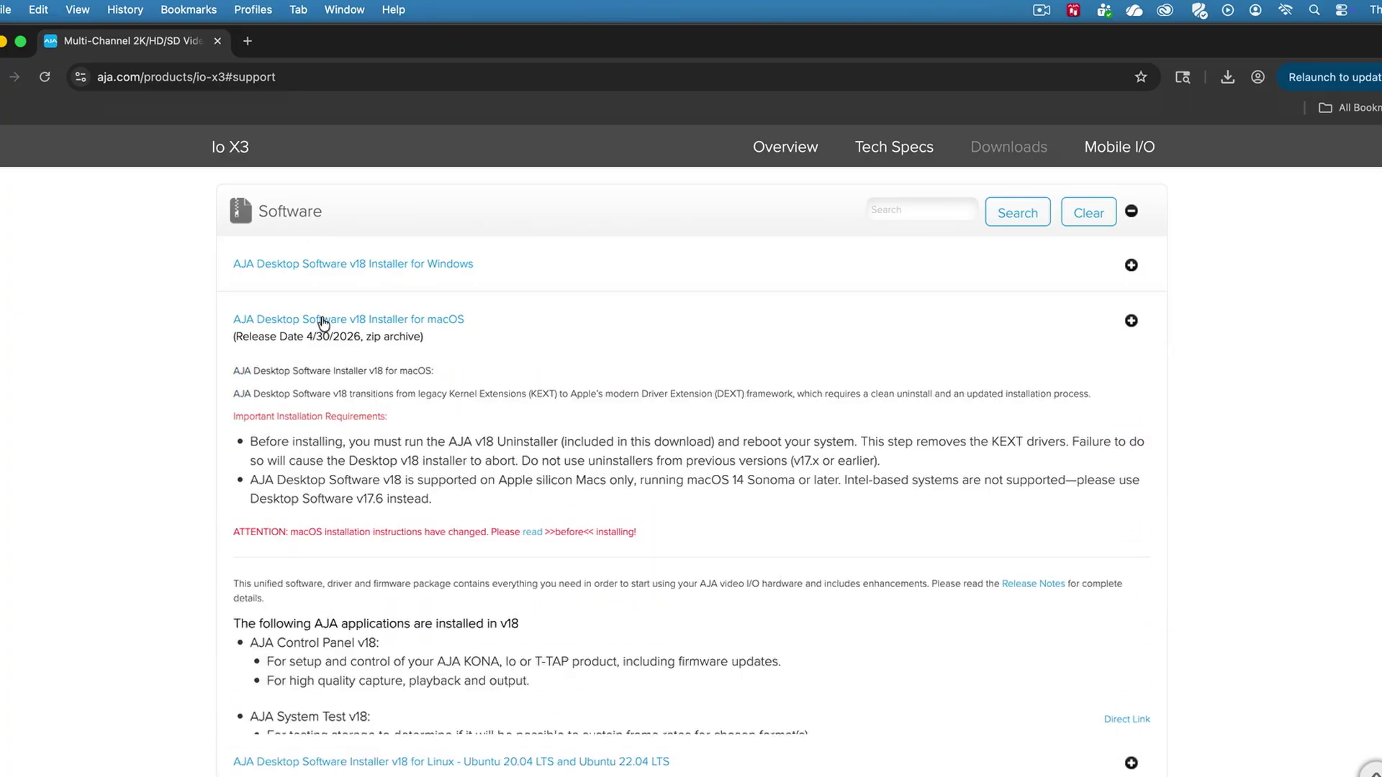
scroll(326, 582, "down", 5)
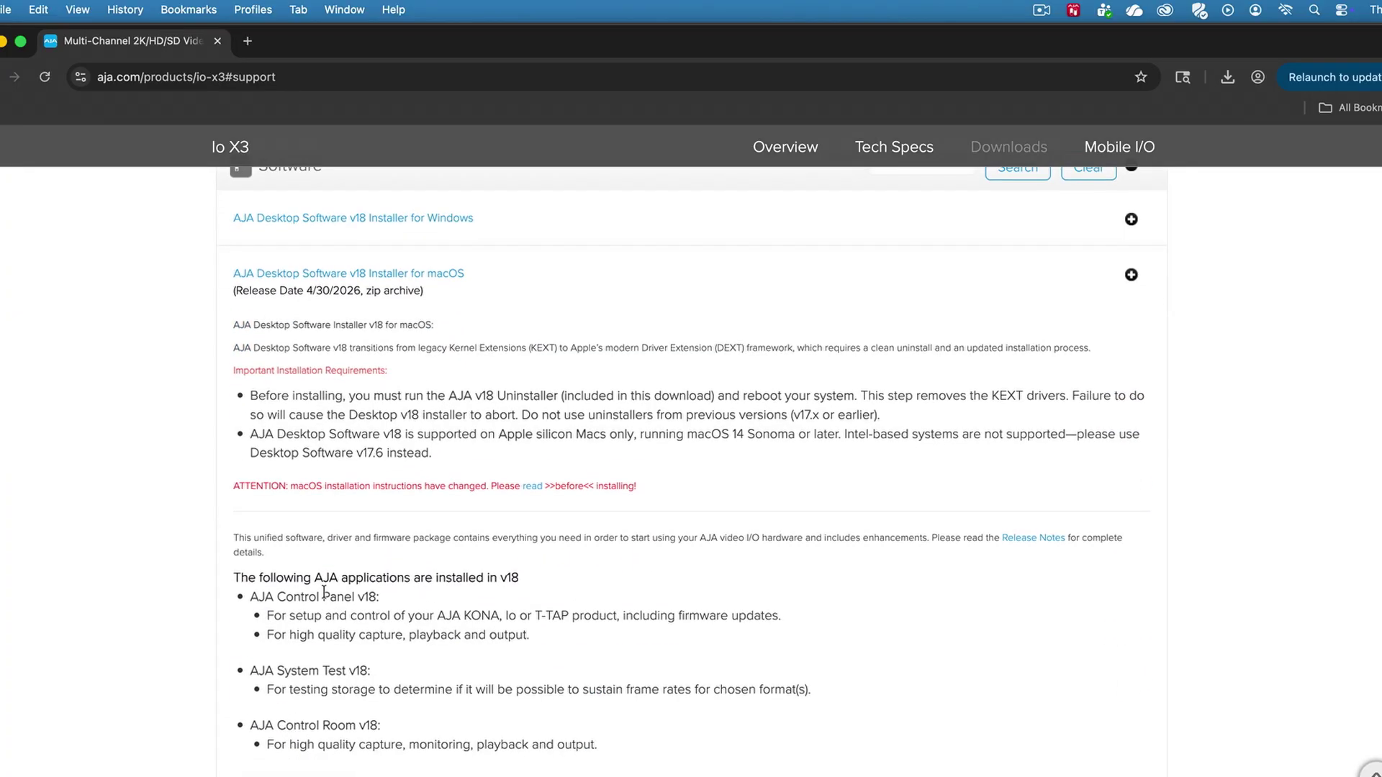
left_click(285, 647)
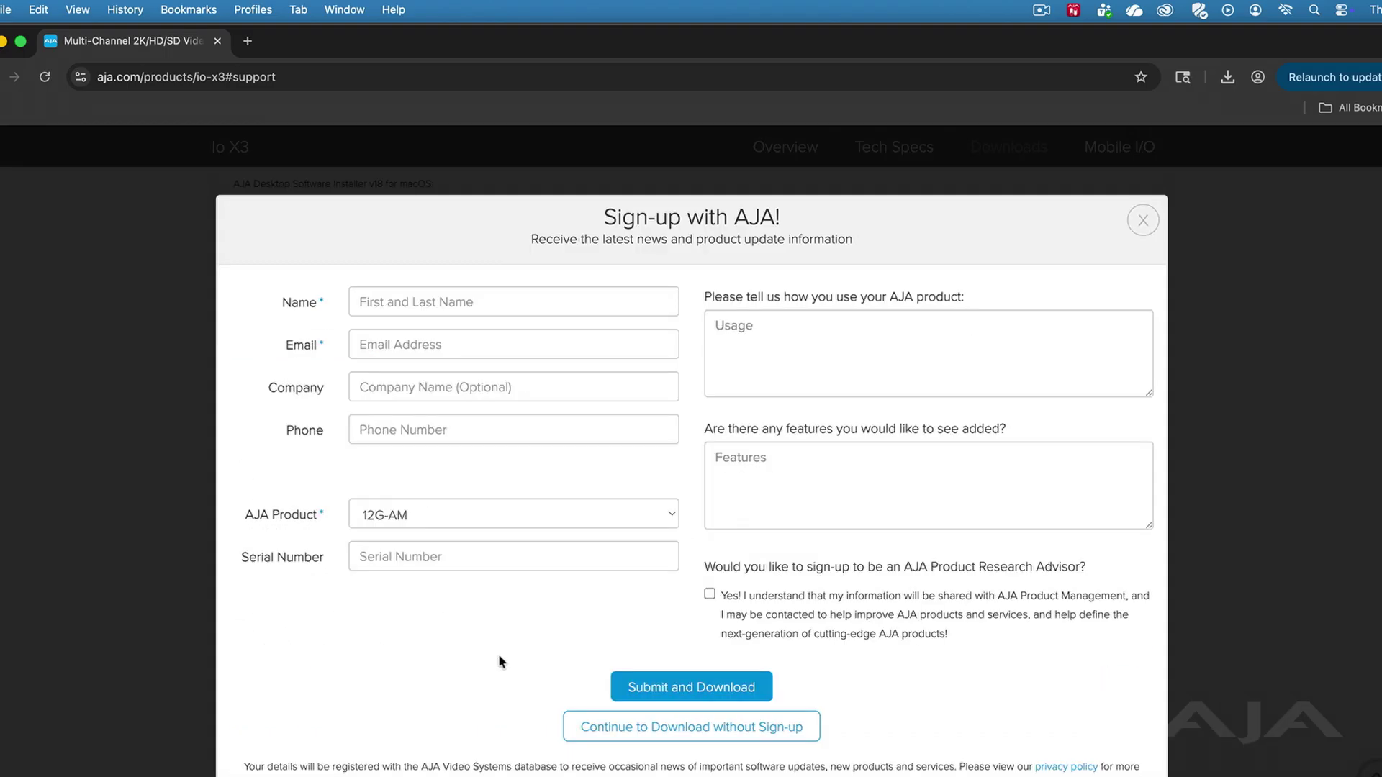
left_click(697, 723)
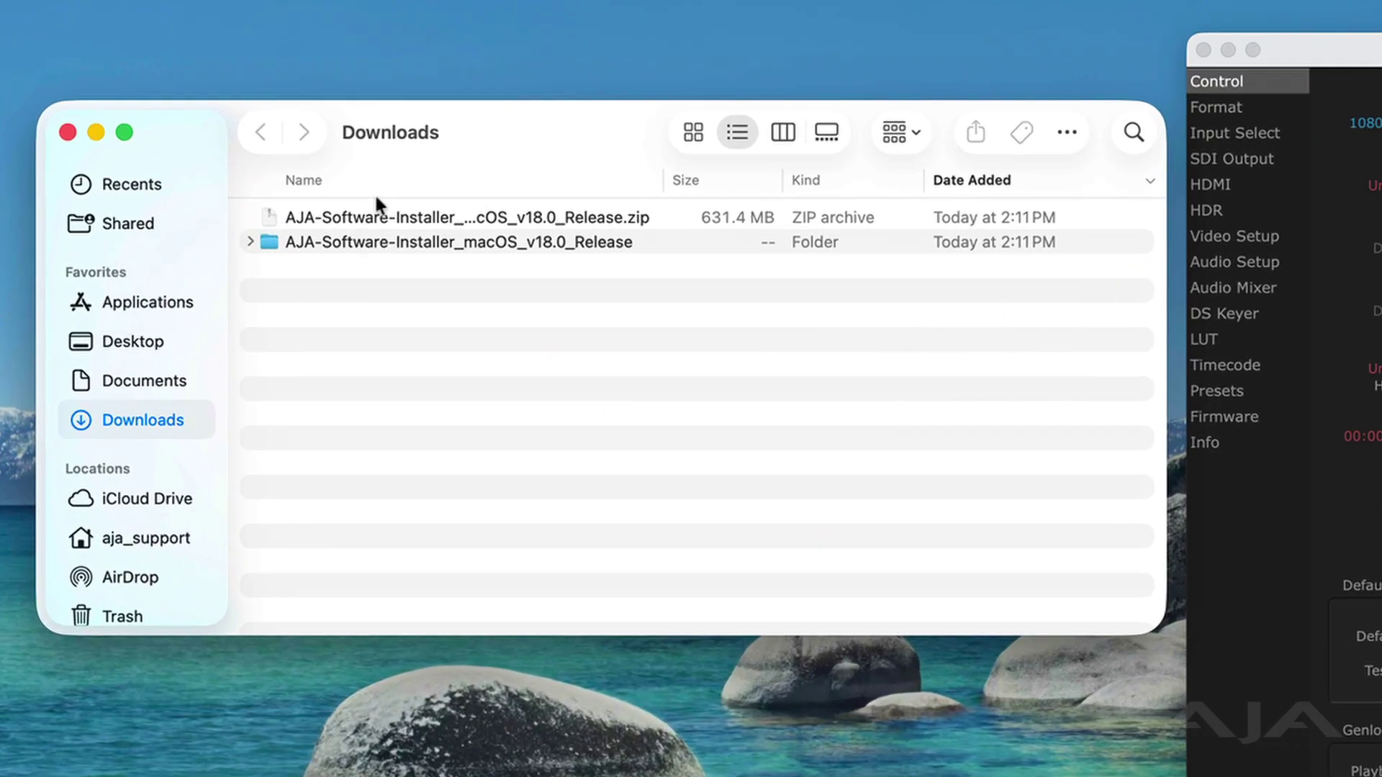
Expand both nested AJA-Software-Installer_macOS_v18.0_Release folders in Downloads and extract ajauninstaller.zip.
left_click(376, 216)
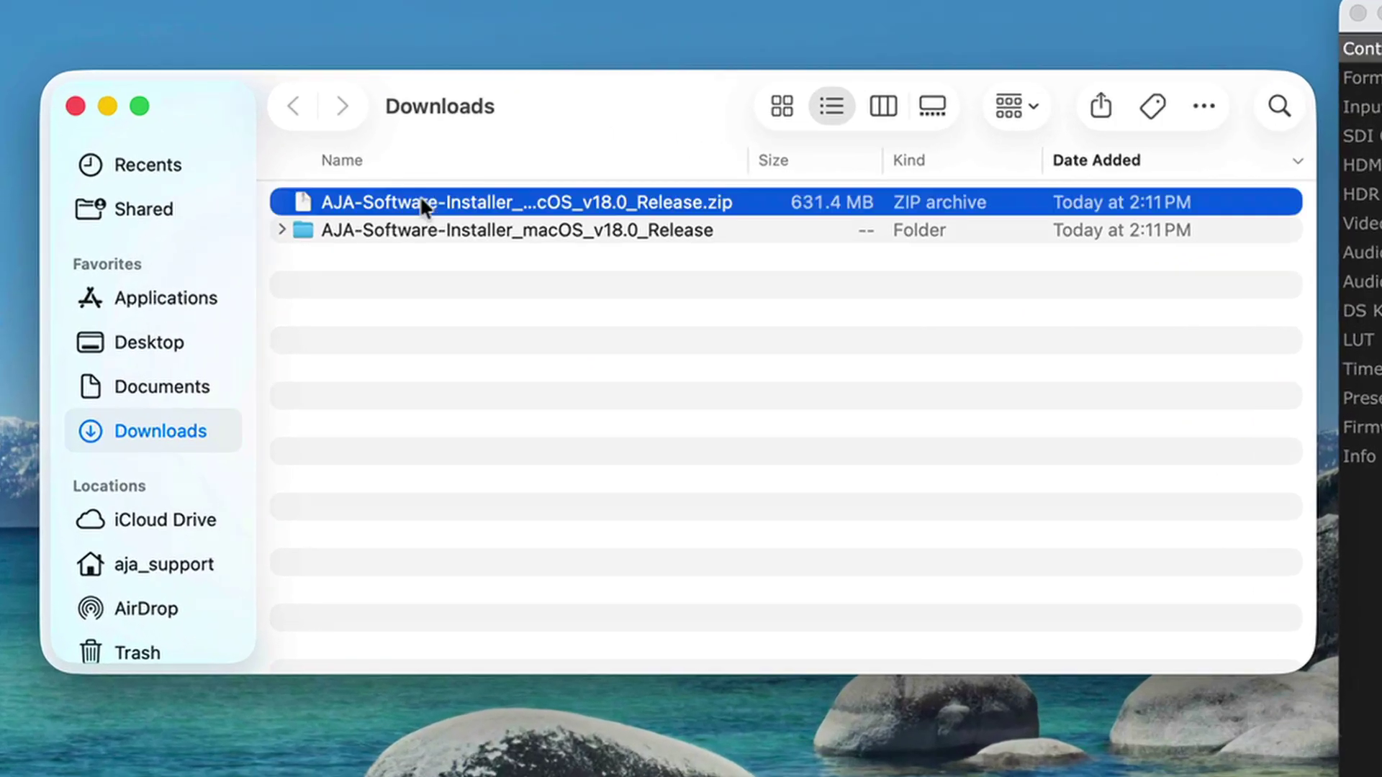
left_click(422, 202)
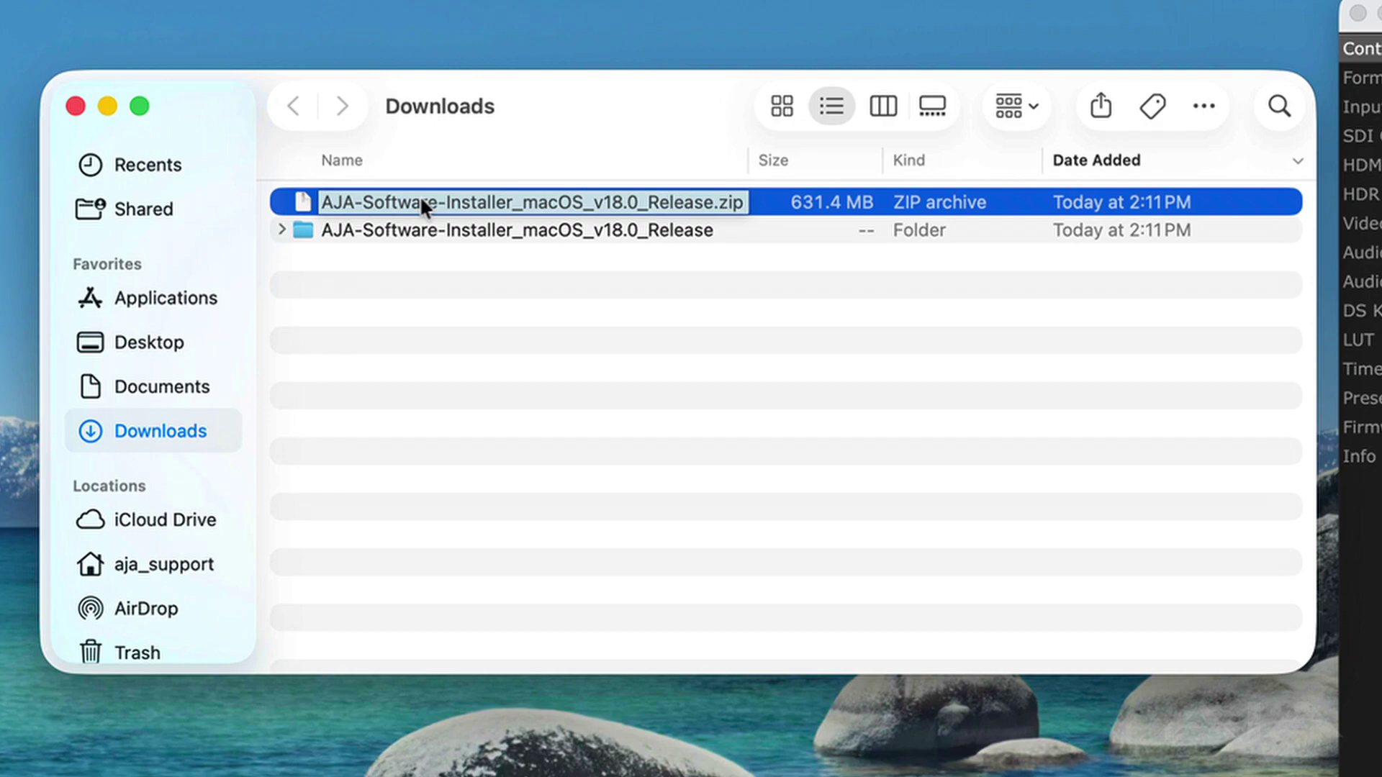
left_click(291, 252)
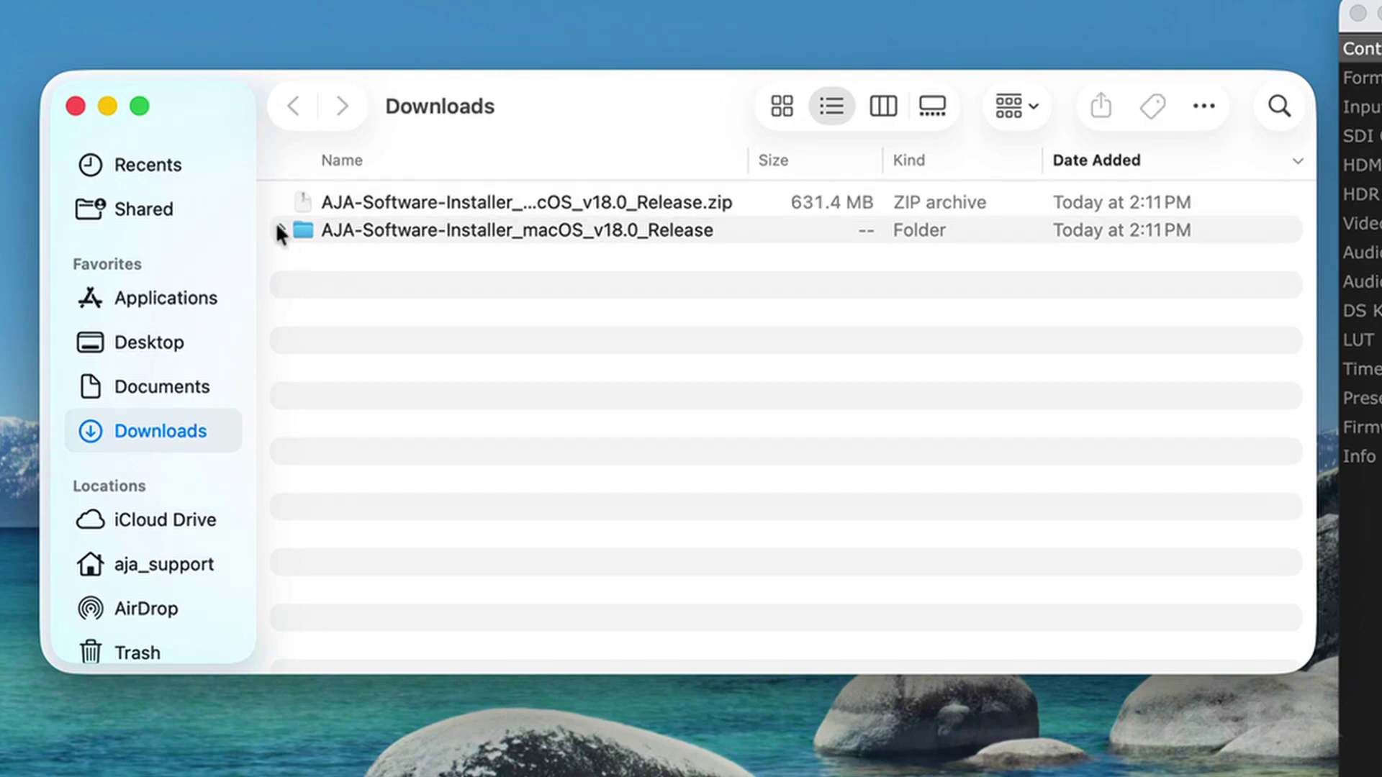
left_click(280, 230)
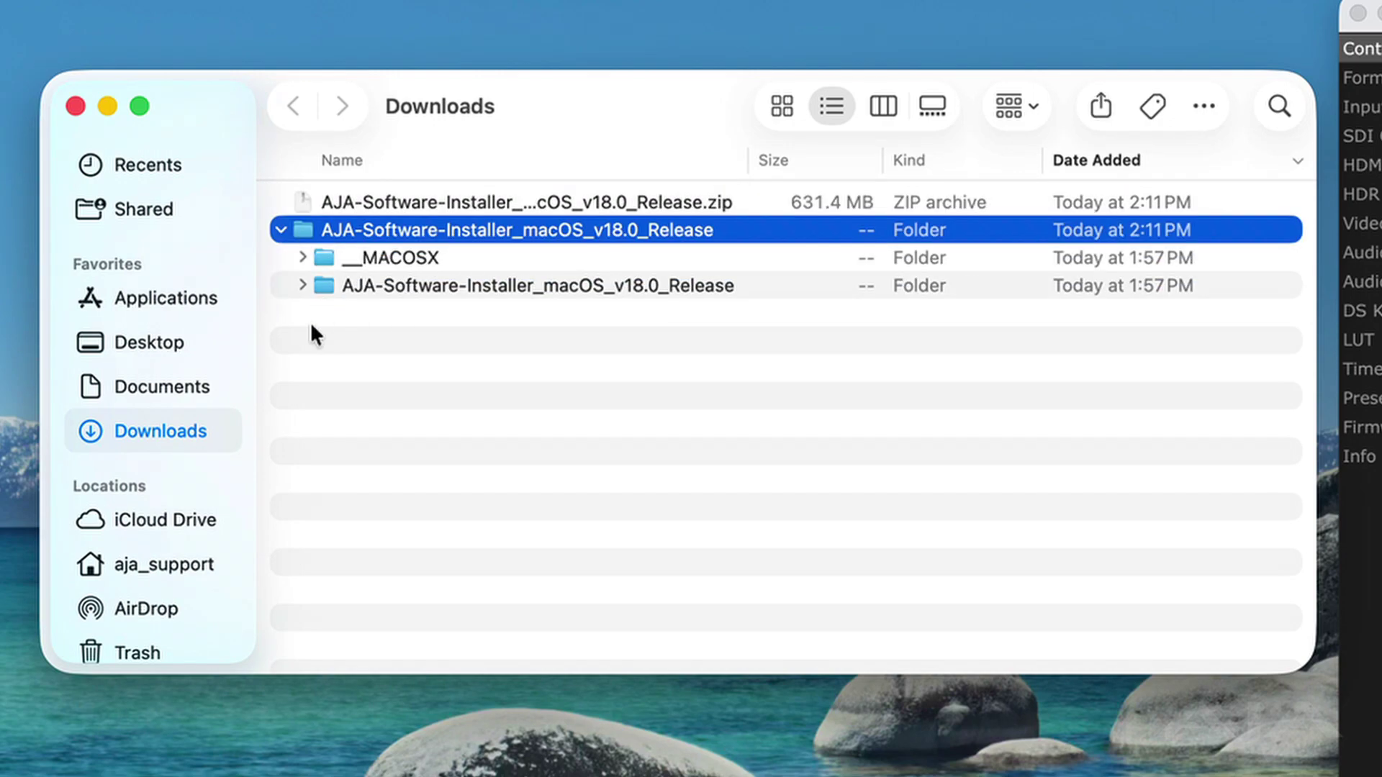
left_click(301, 286)
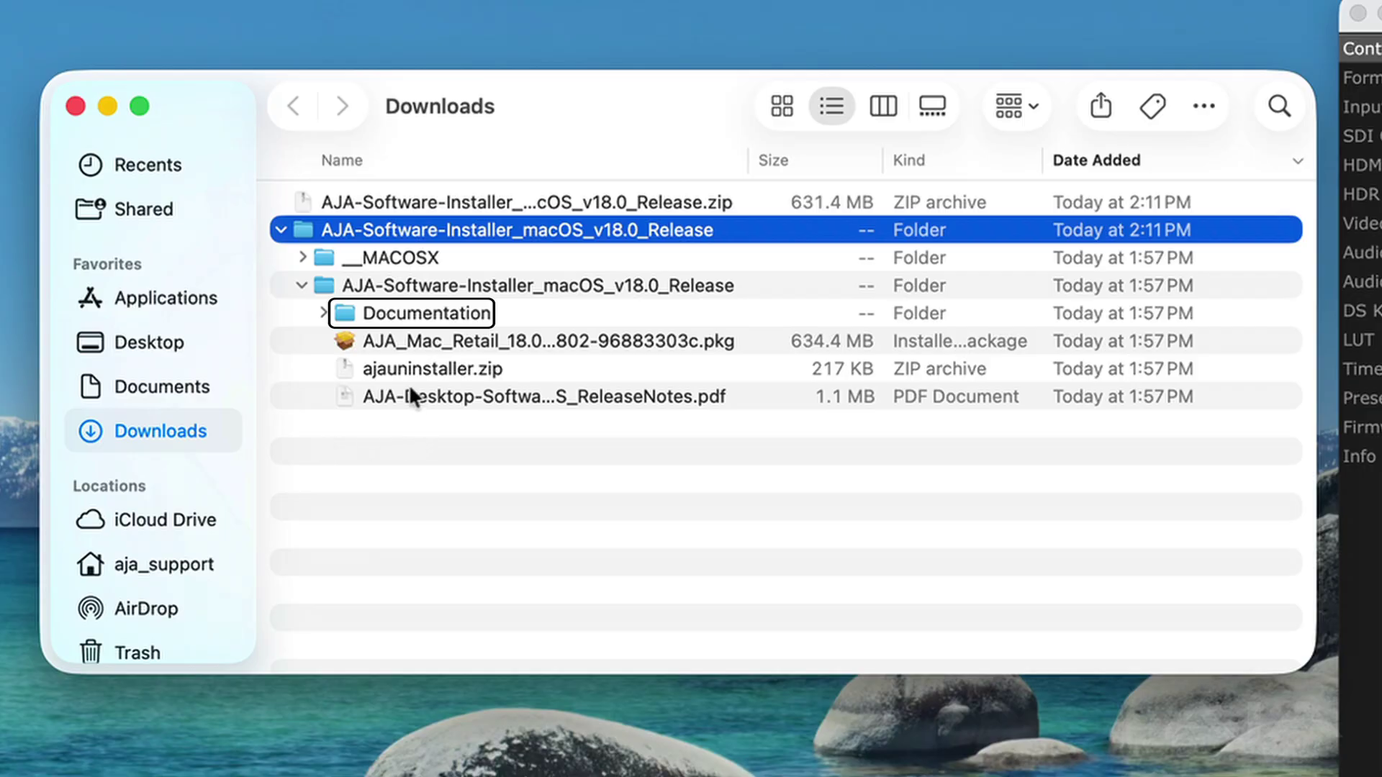
double_click(402, 365)
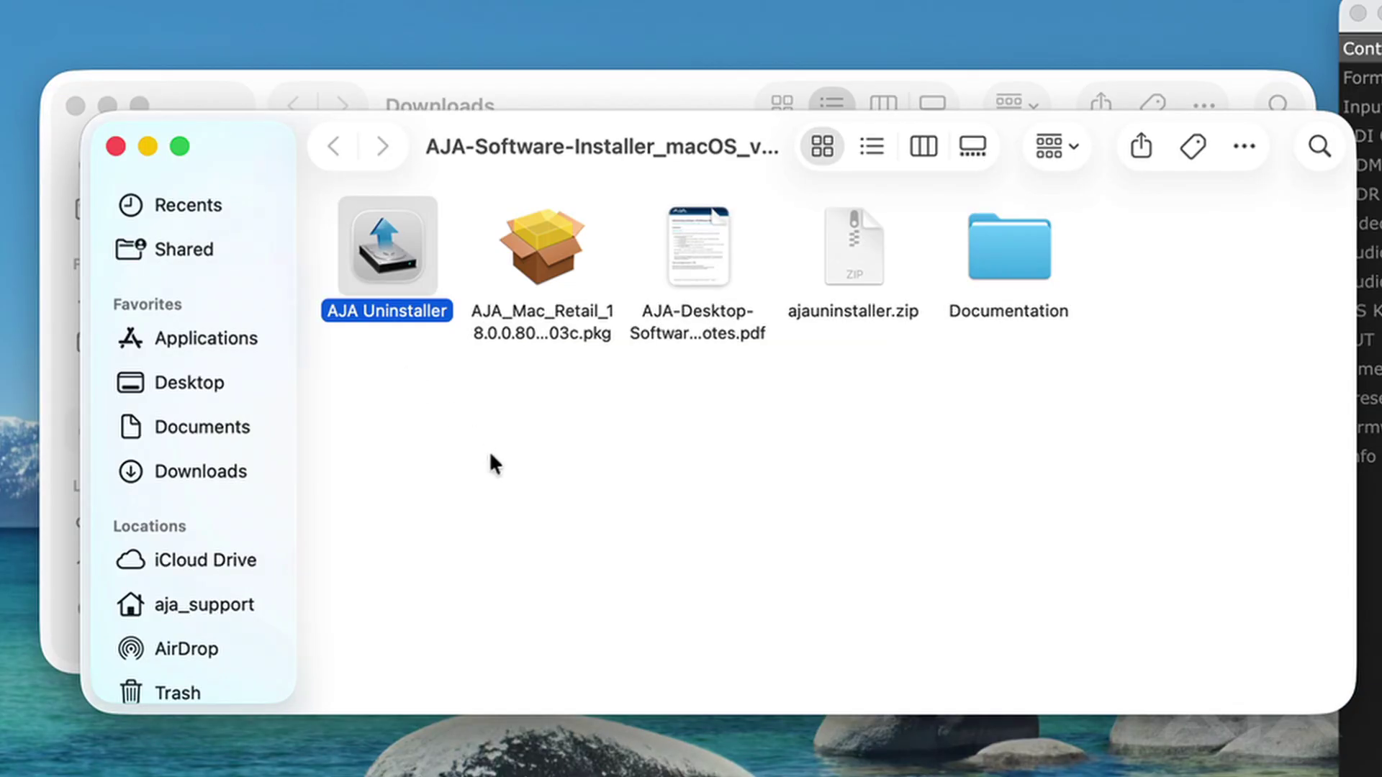
Launch AJA Uninstaller and proceed through the introduction, driver and camera extension stages.
double_click(381, 248)
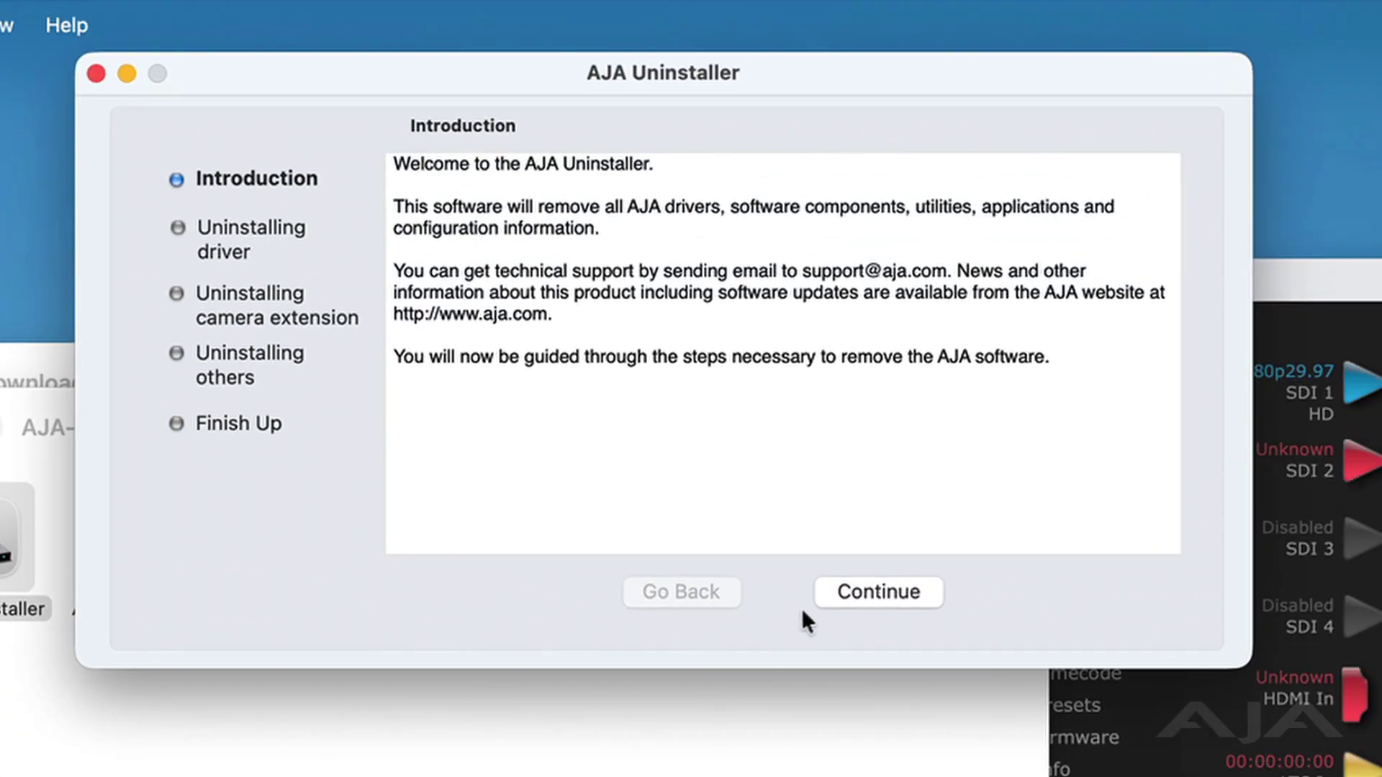
left_click(866, 594)
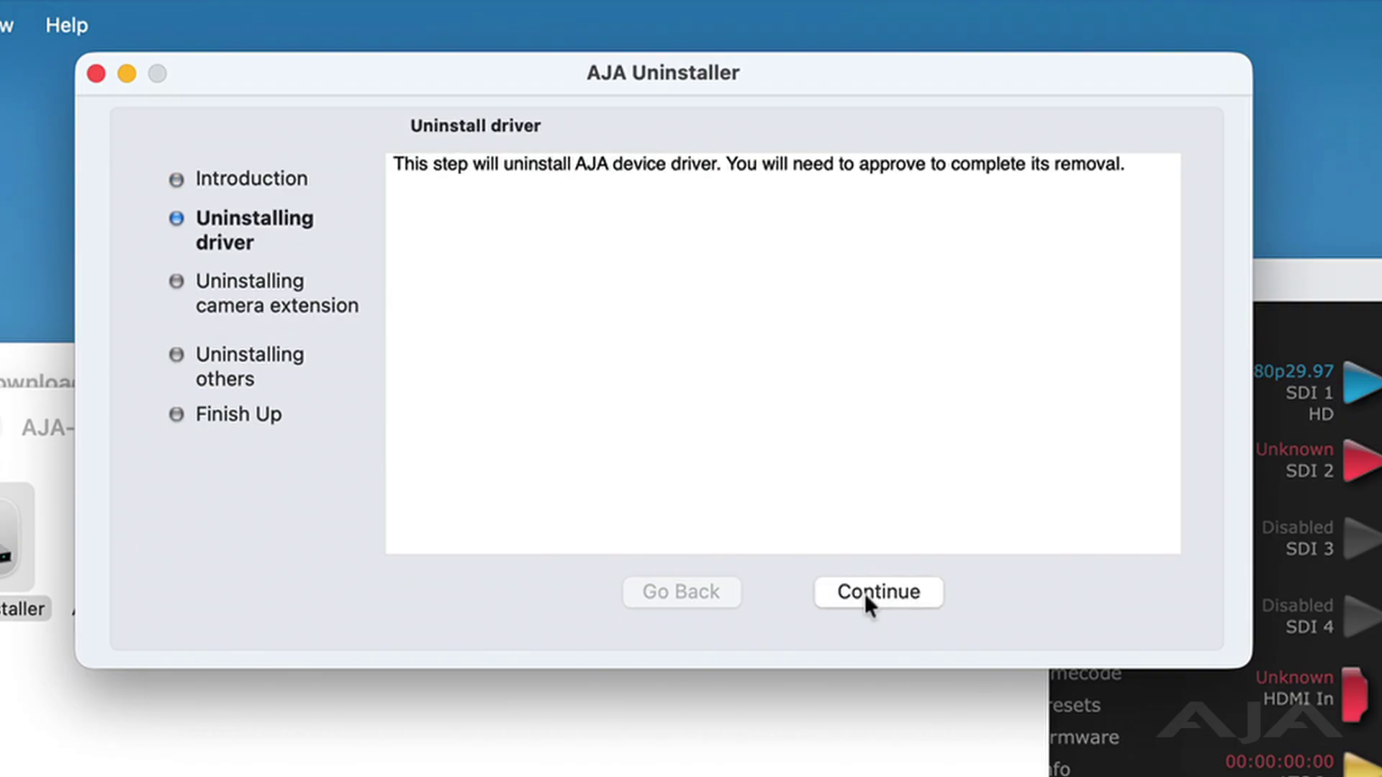
left_click(866, 593)
left_click(866, 593)
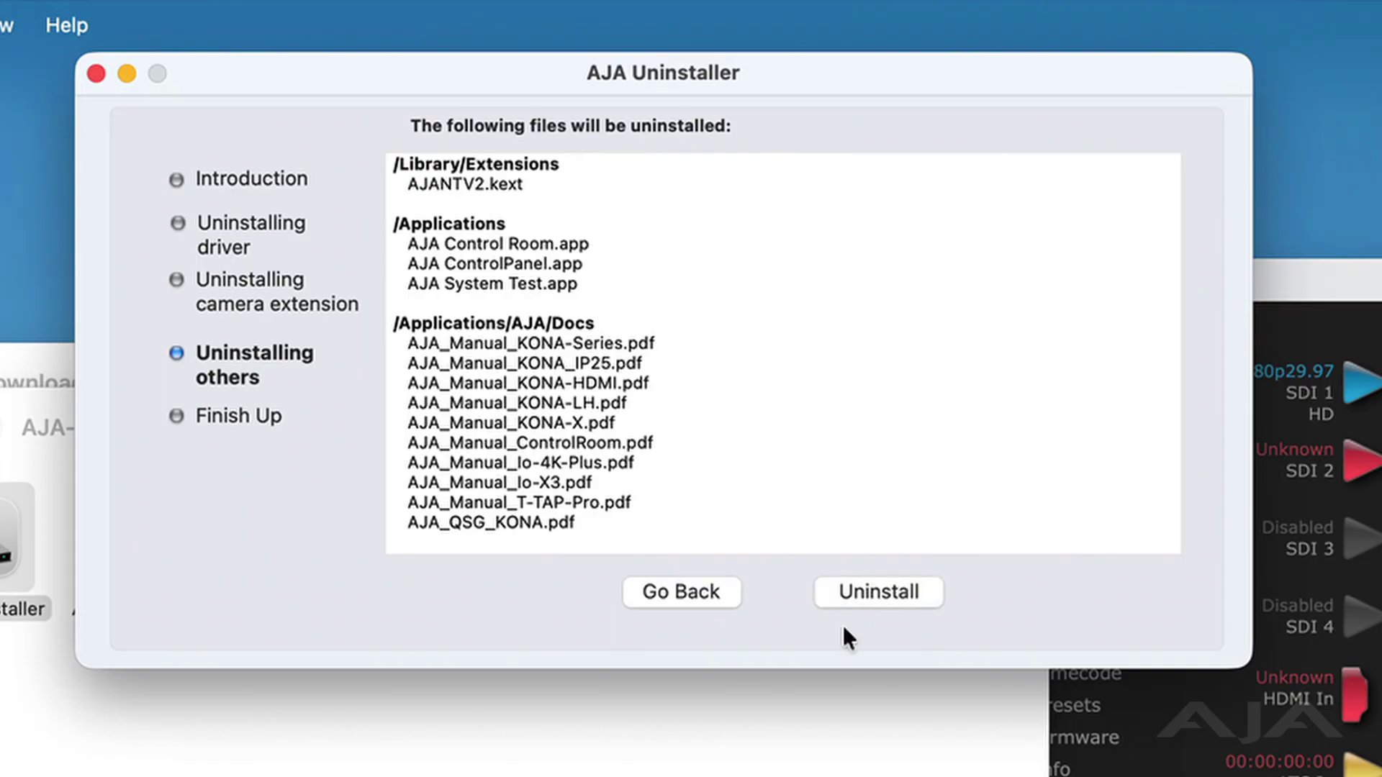
Start the uninstall and approve its helper tool in Login Items & Extensions by entering the account password.
left_click(867, 590)
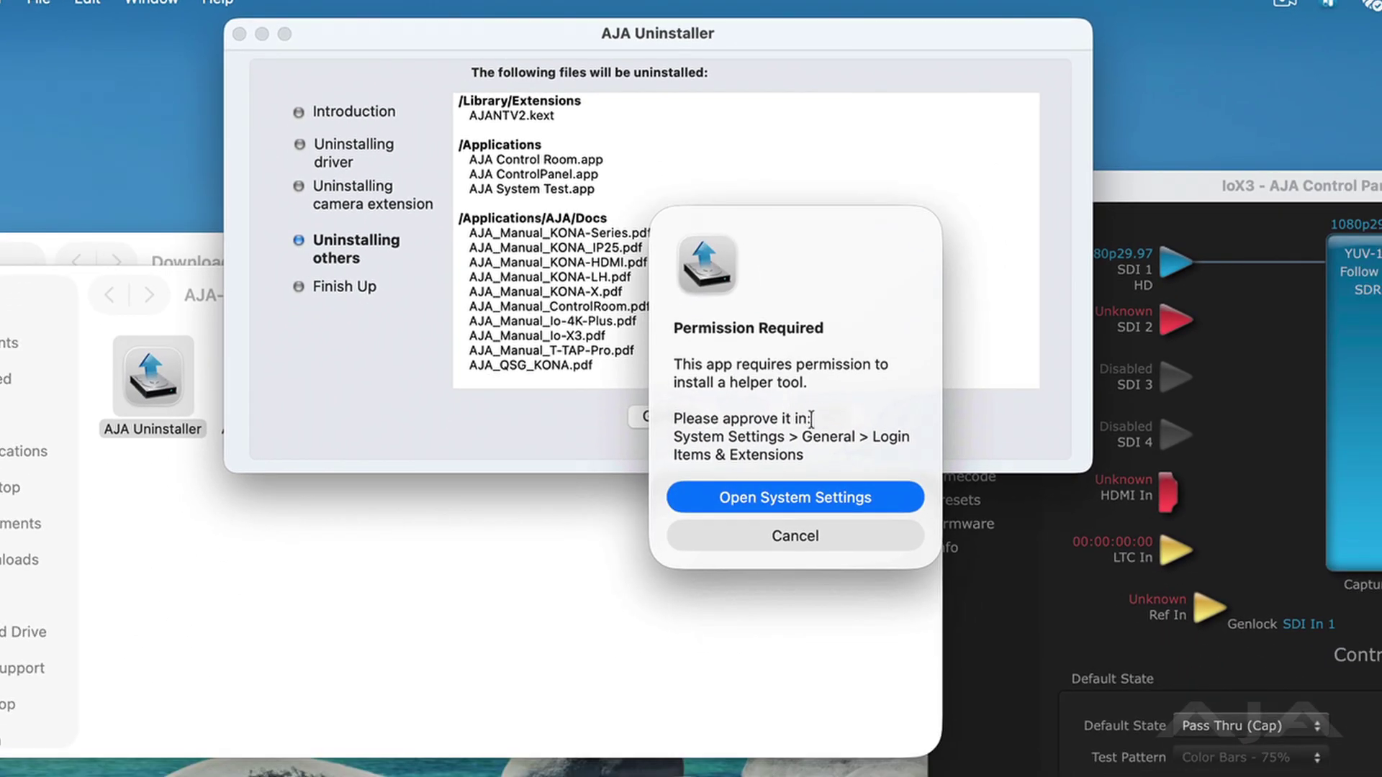
left_click(760, 497)
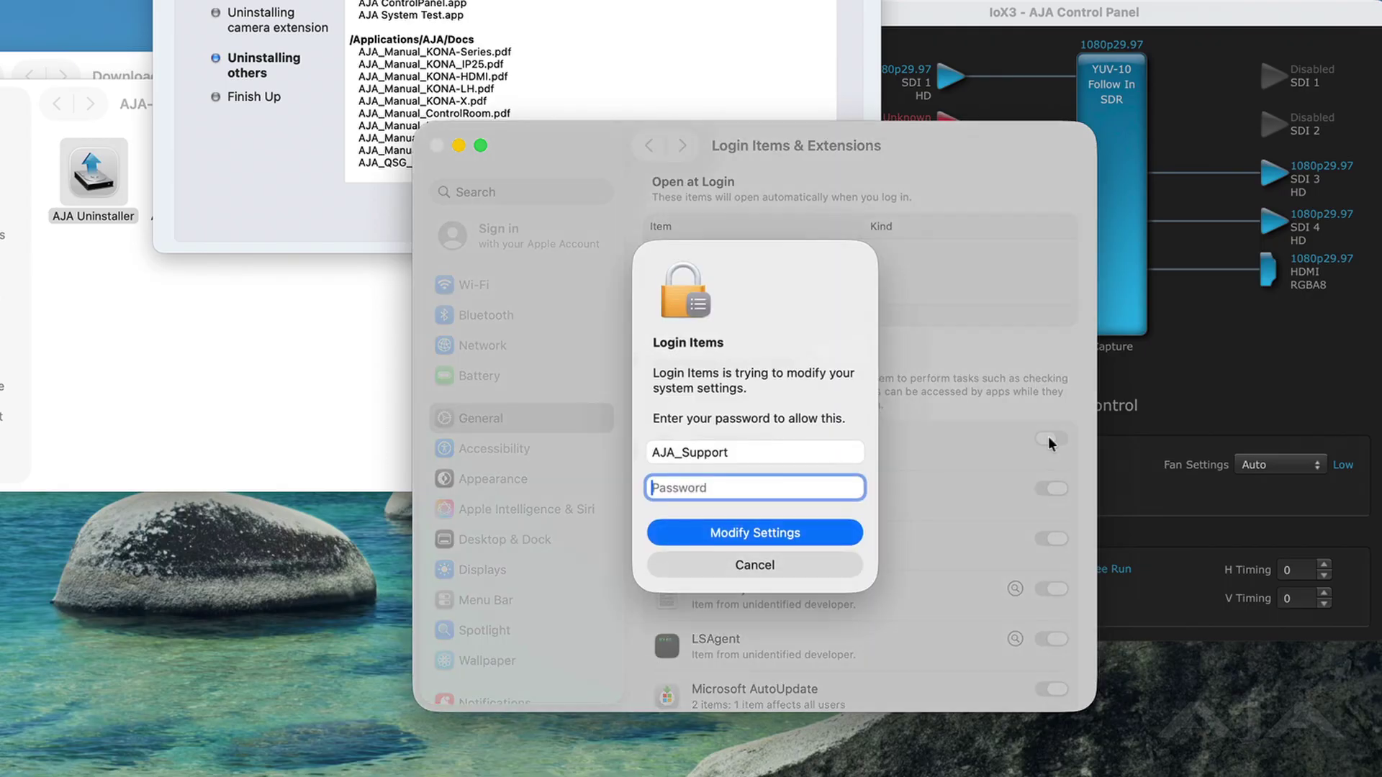
type("••••••••")
key("Return")
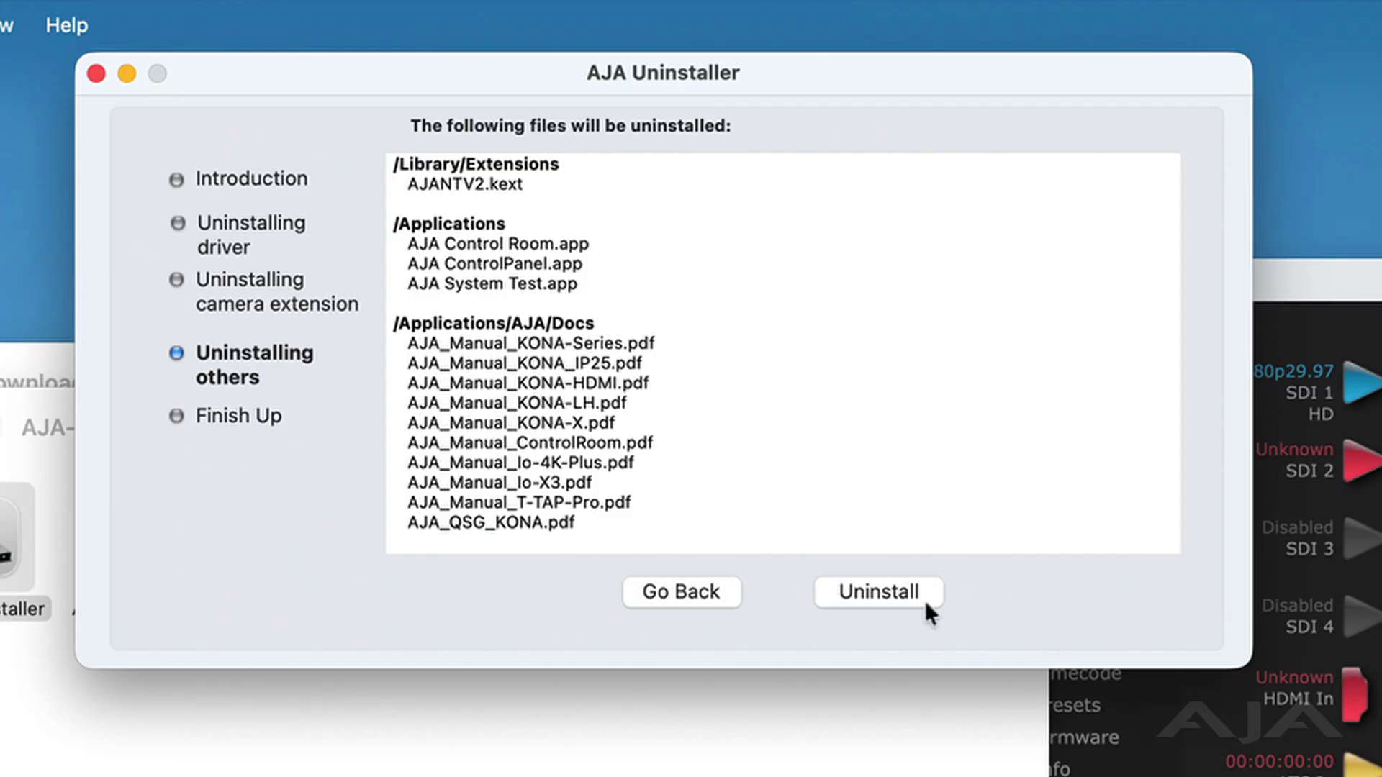
Uninstall the listed AJA files, quit the uninstaller, and submit the account password for the kernel extension cache rebuild.
left_click(871, 595)
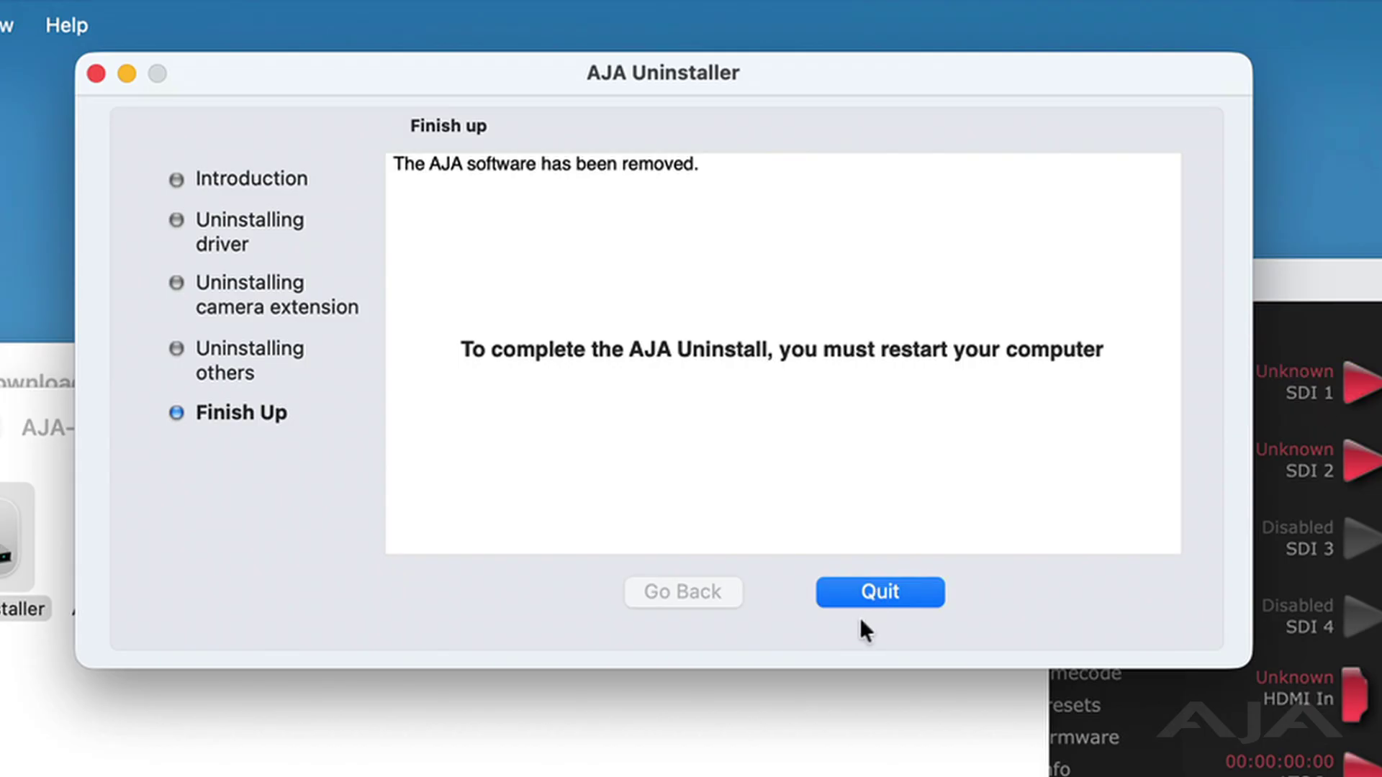
left_click(858, 587)
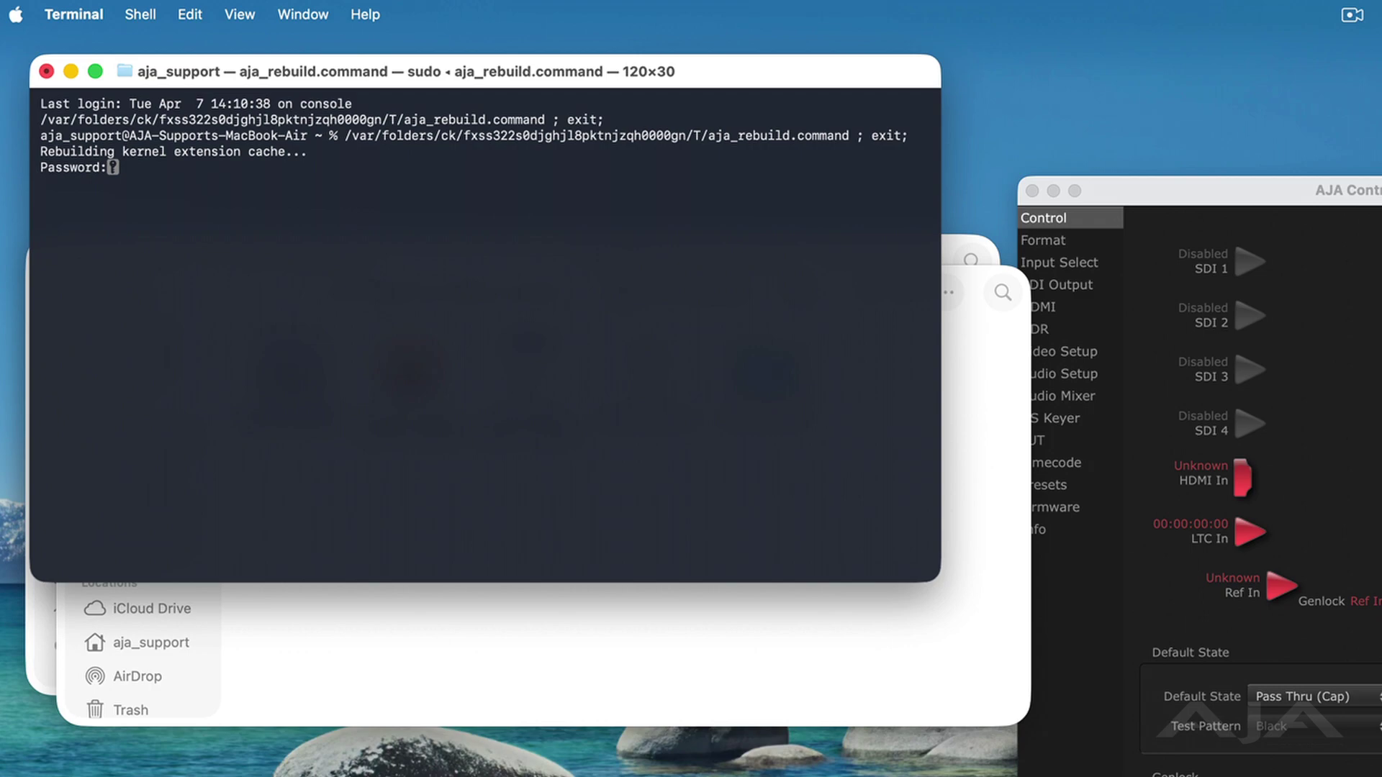
key("Return")
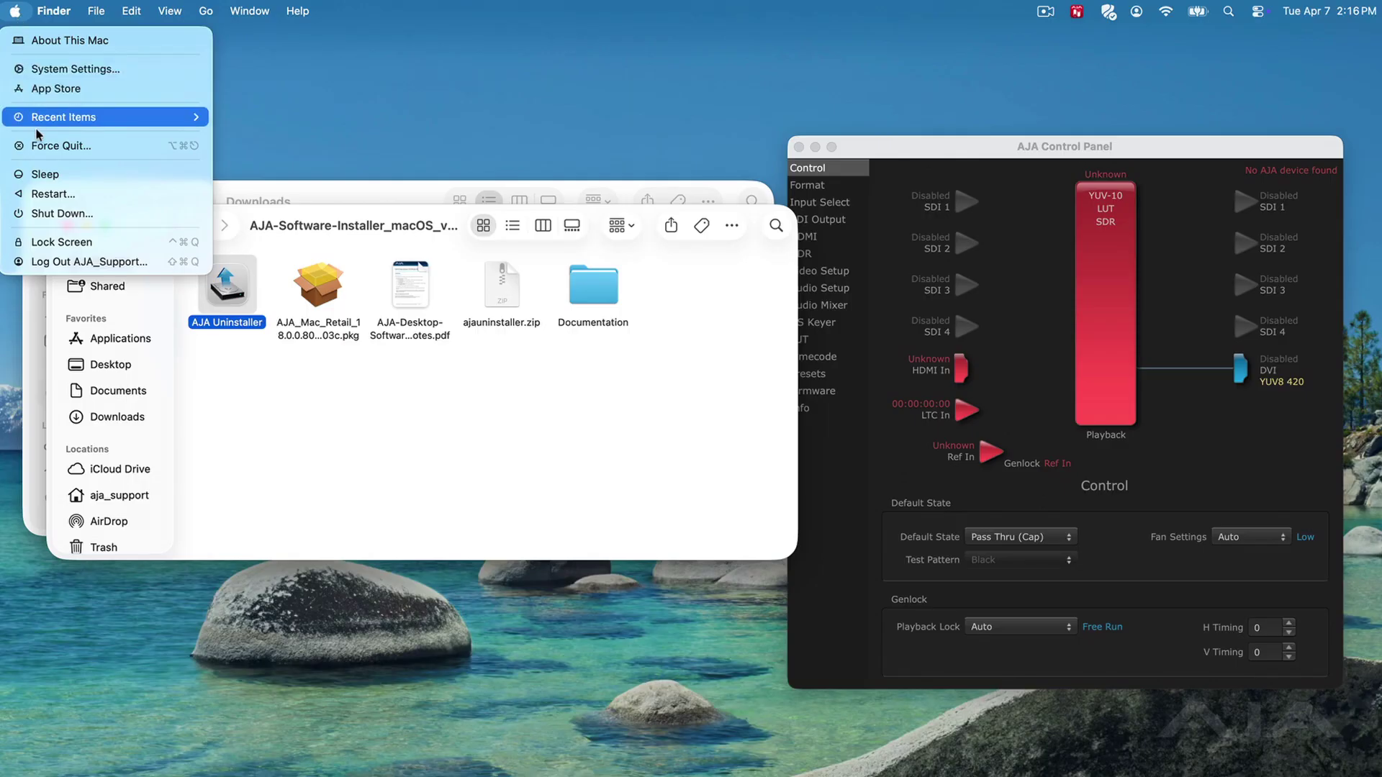
Restart the Mac to complete the removal of the AJA software.
left_click(92, 196)
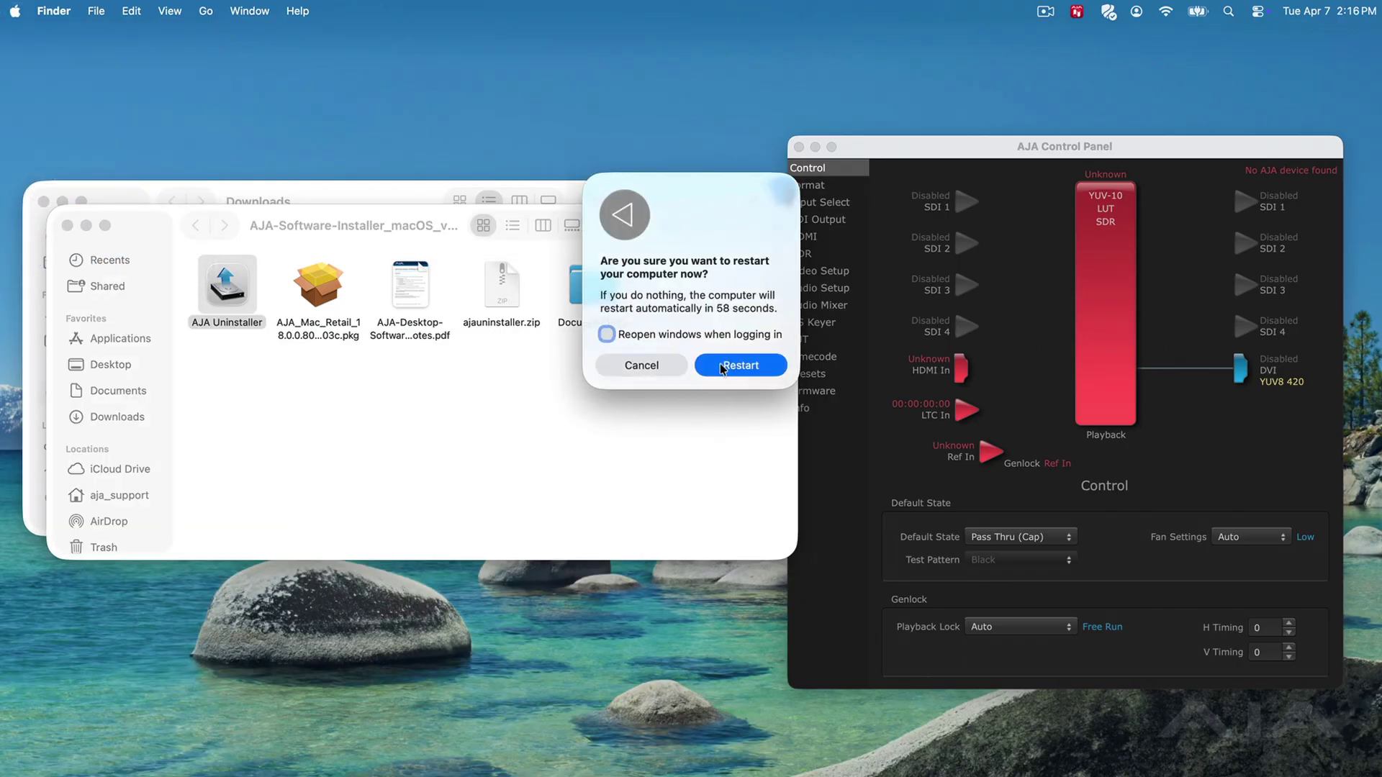
left_click(720, 364)
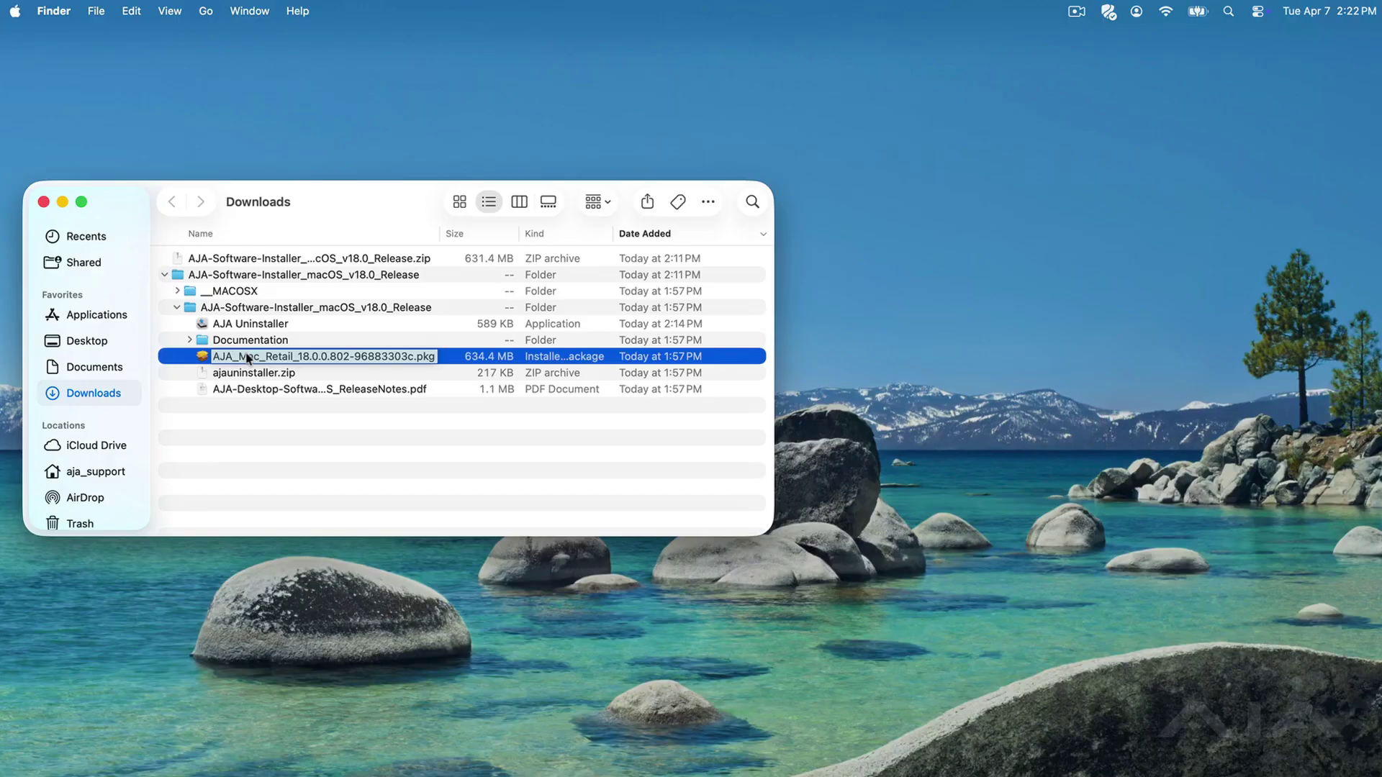
Open the AJA_Mac_Retail_18.0.0.802 installer package and allow it to check whether the software can be installed.
key("Return")
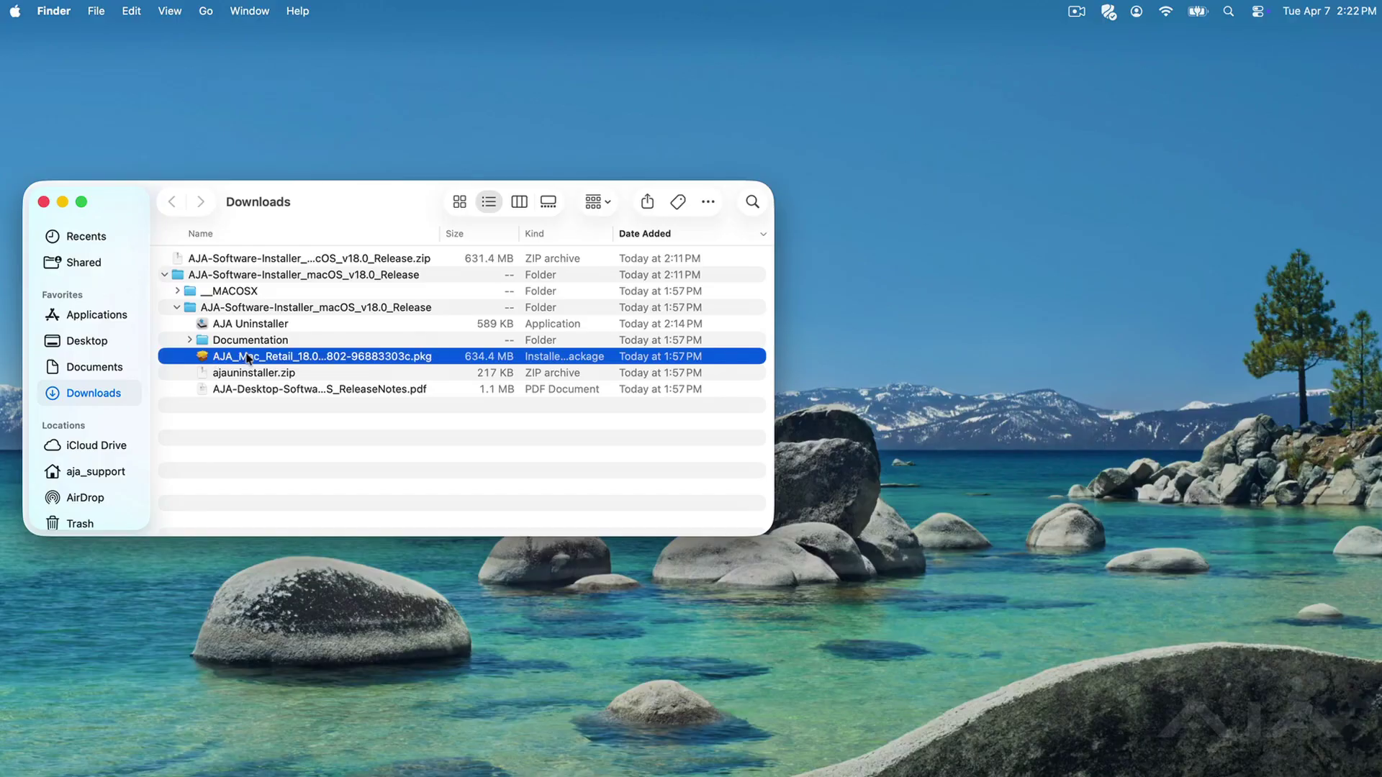
double_click(249, 358)
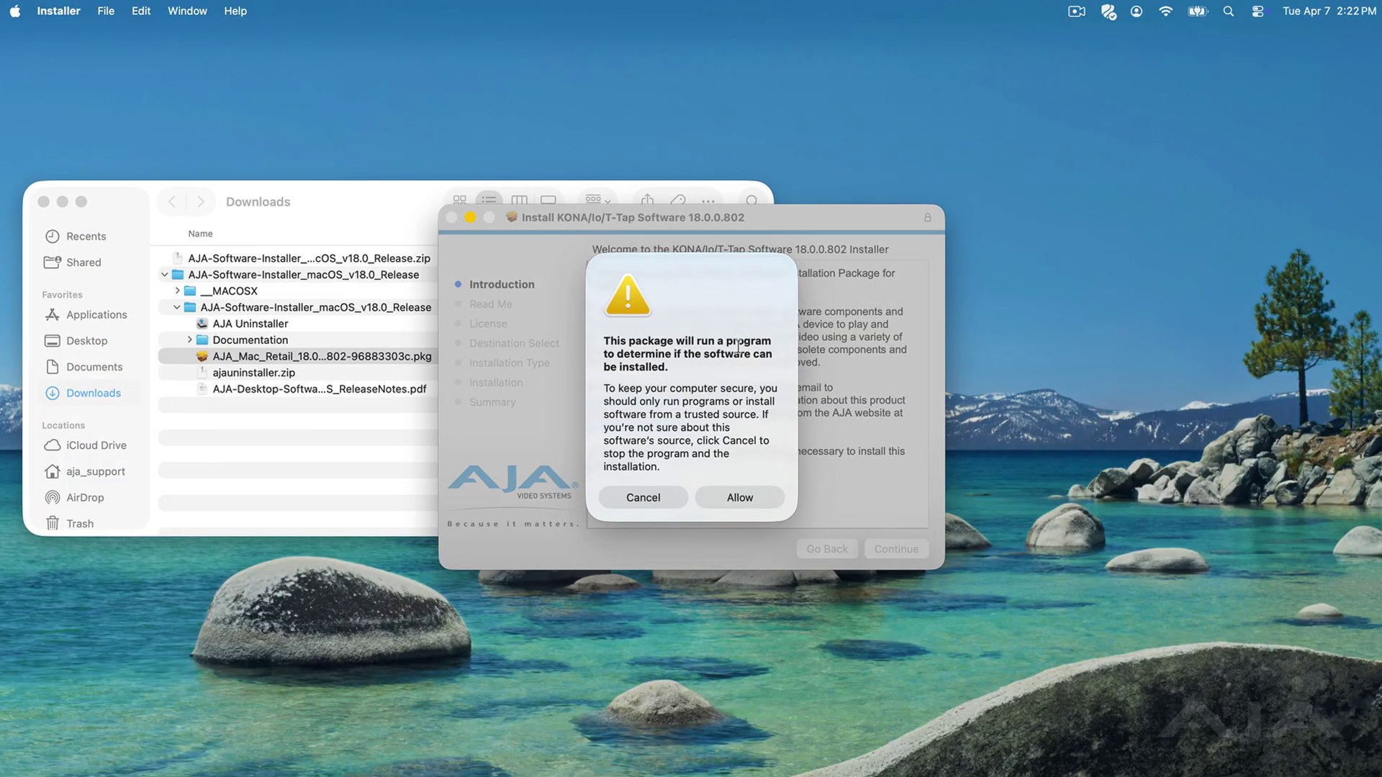
left_click(710, 498)
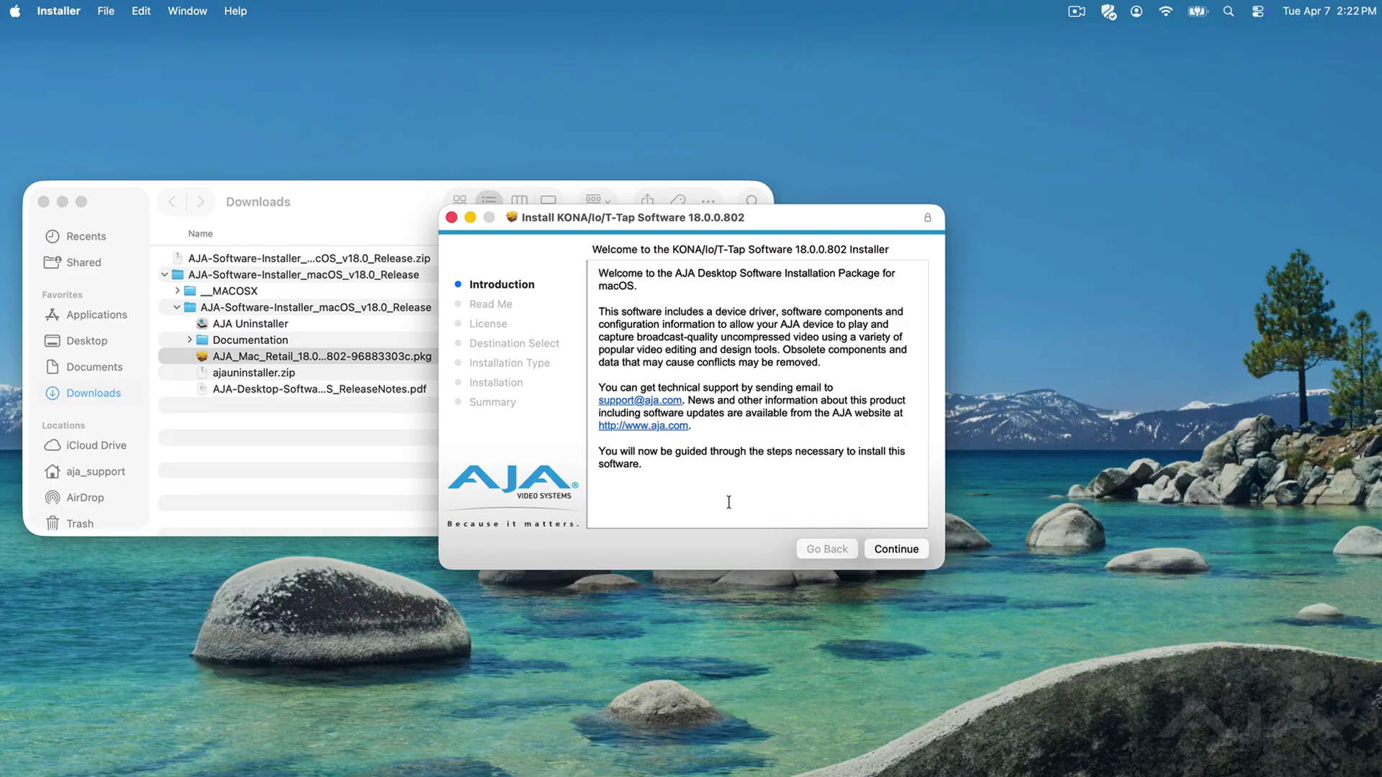
Proceed past the introduction and Read Me, agree to the software license, and accept installation for all users of this computer.
left_click(886, 550)
left_click(887, 551)
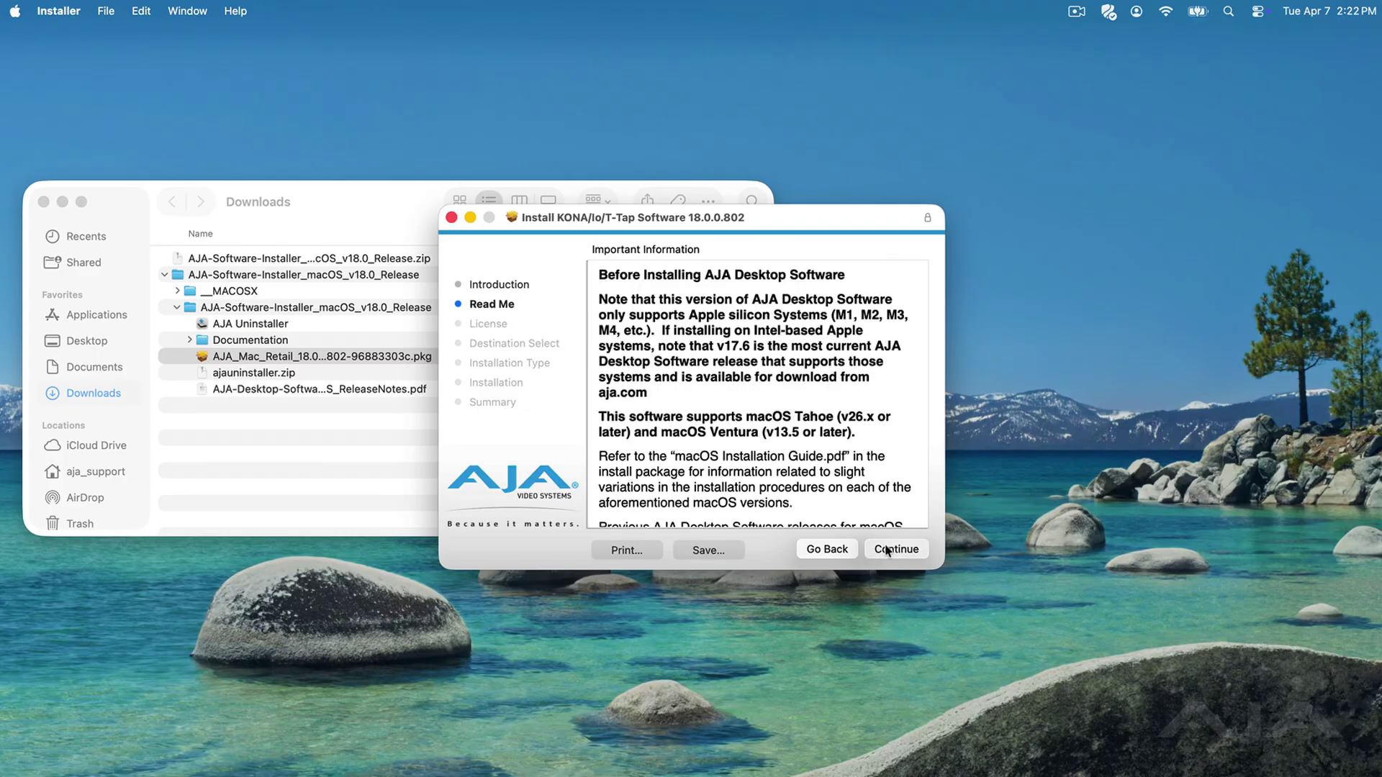
left_click(887, 551)
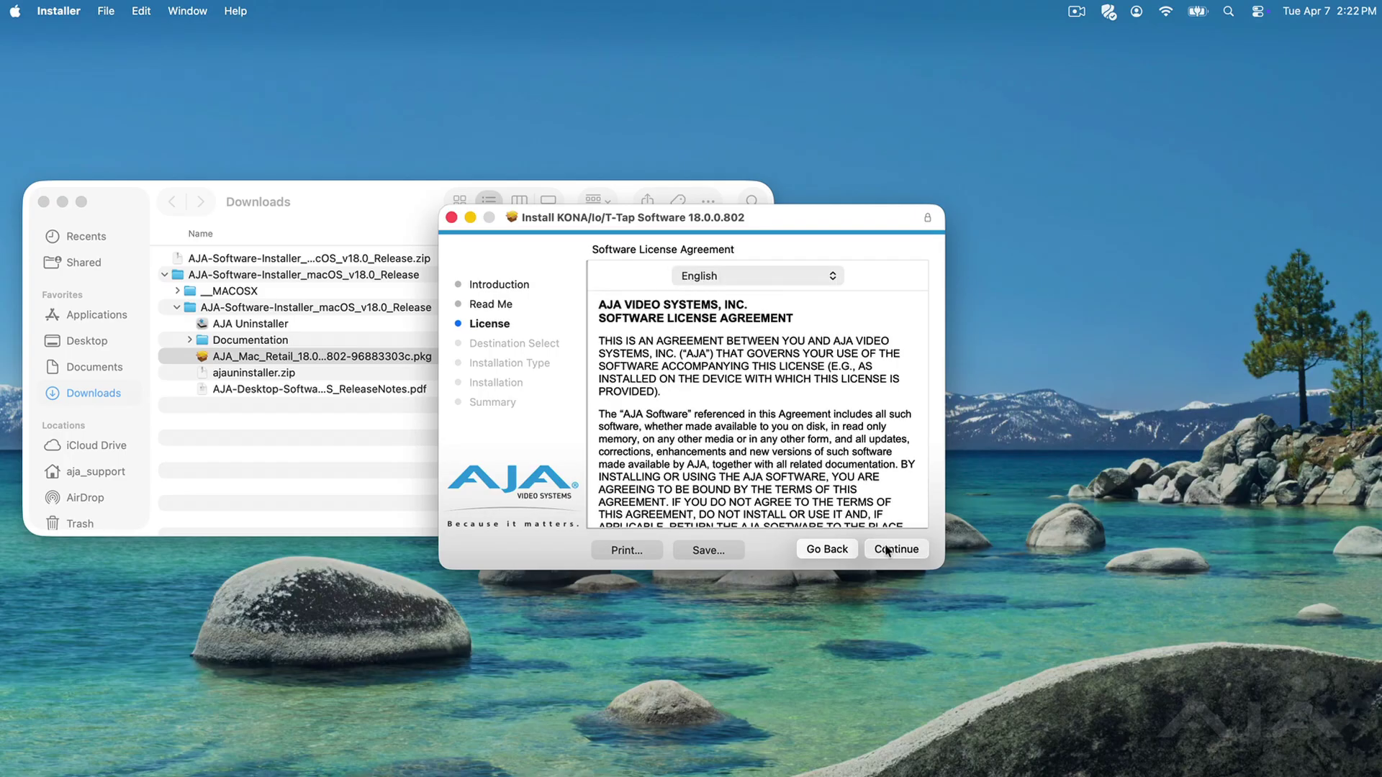
left_click(886, 551)
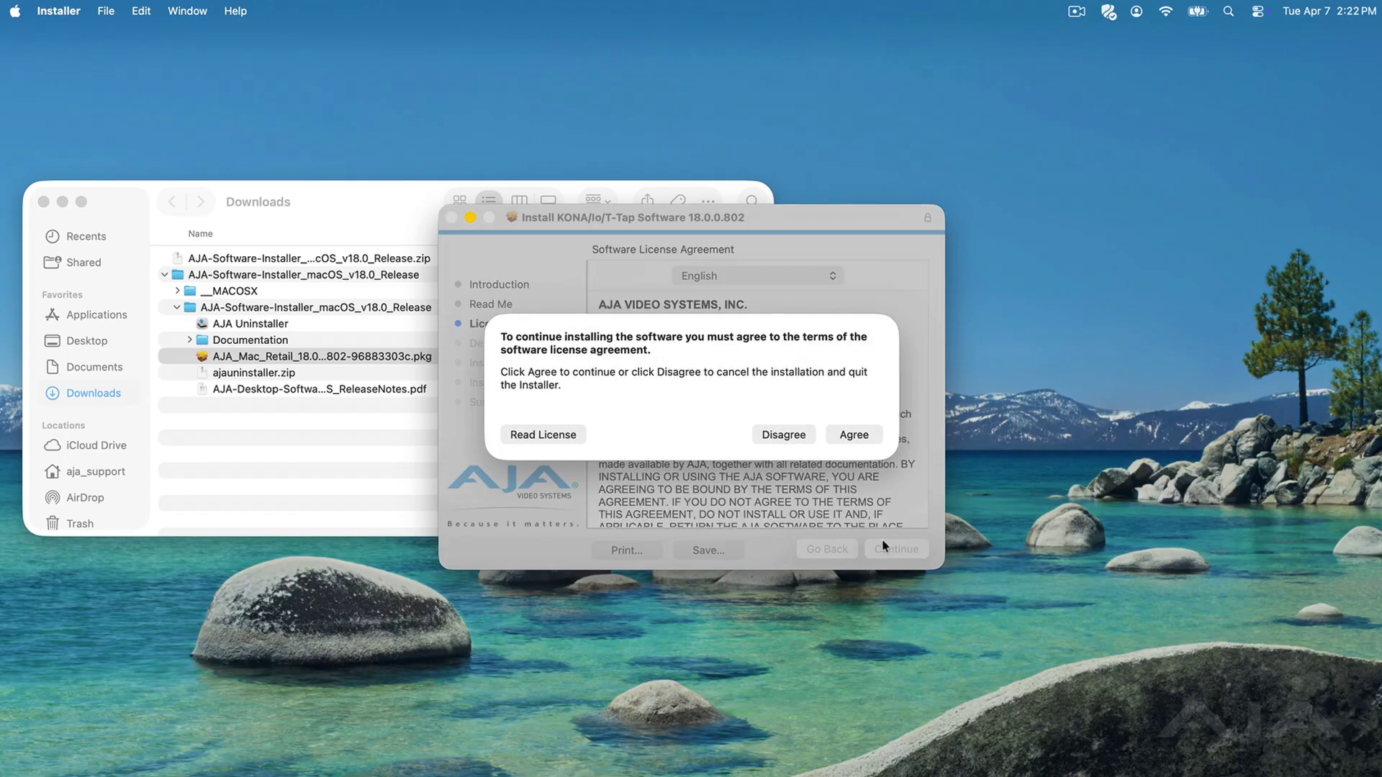
left_click(848, 437)
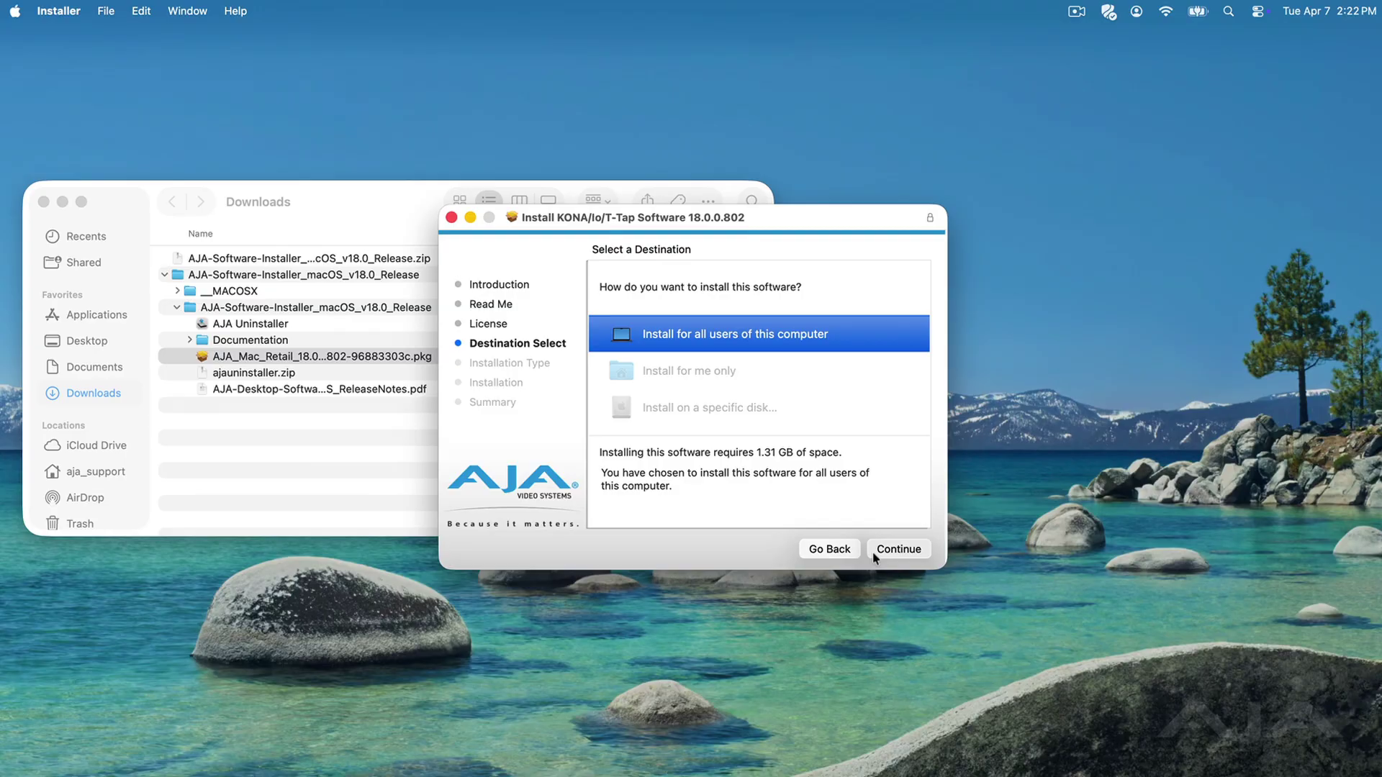
left_click(874, 551)
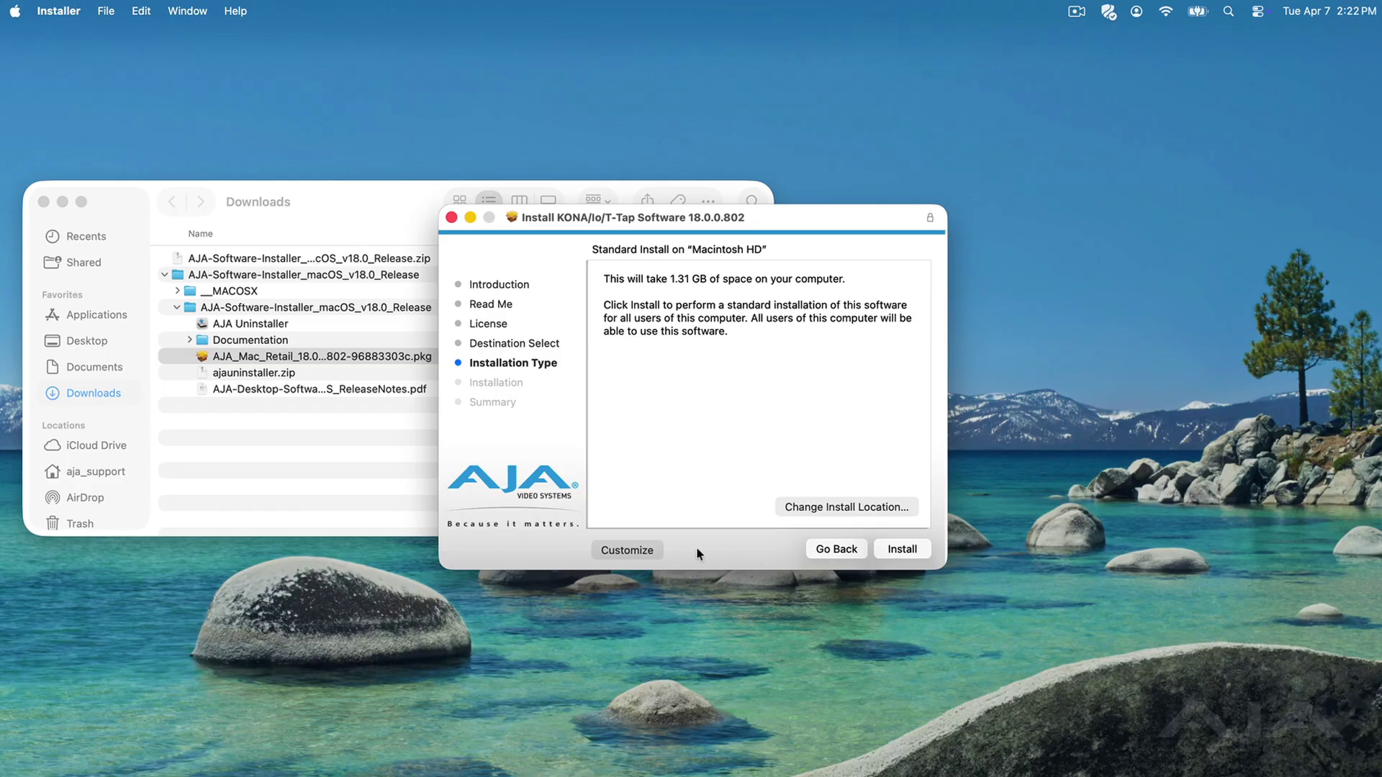
Review the customizable packages, return to the standard install, and start the installation by authorizing it with the account password.
left_click(656, 550)
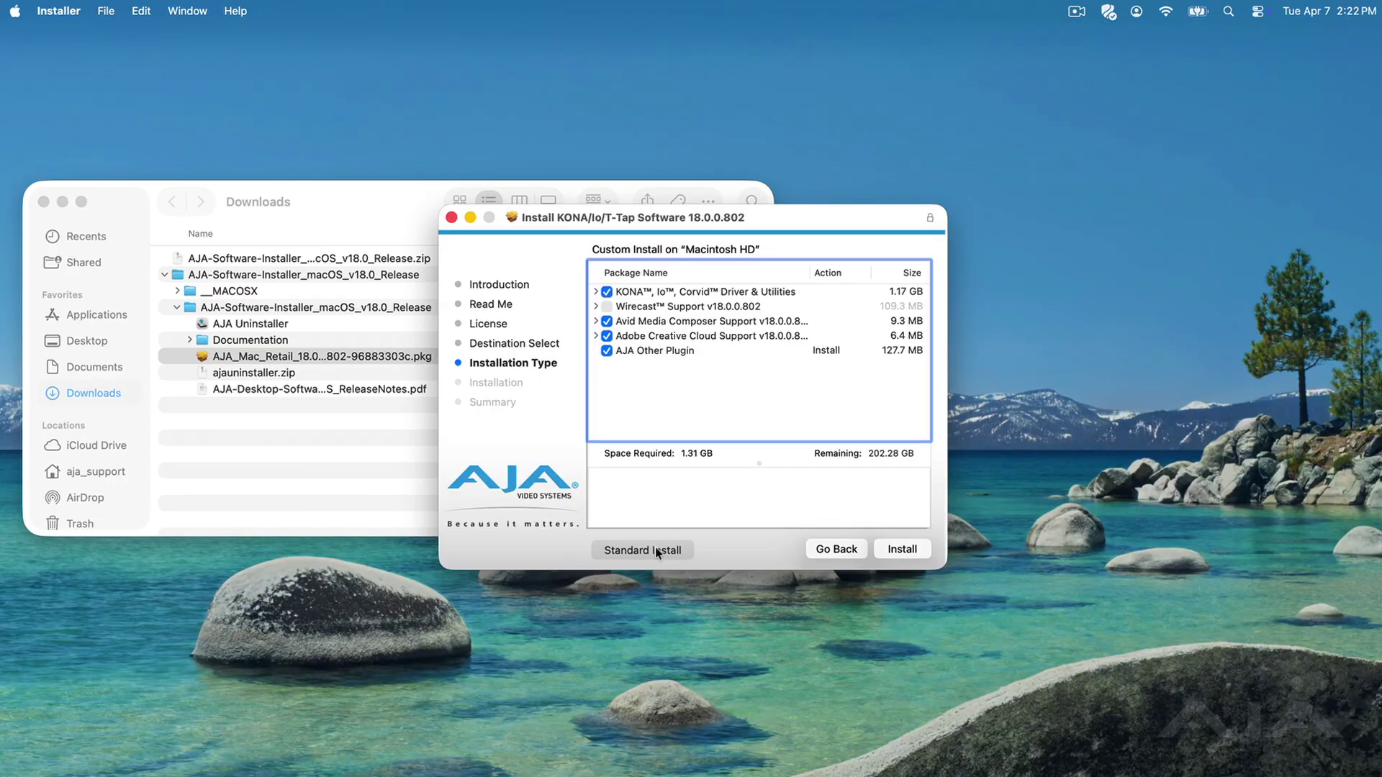
left_click(656, 549)
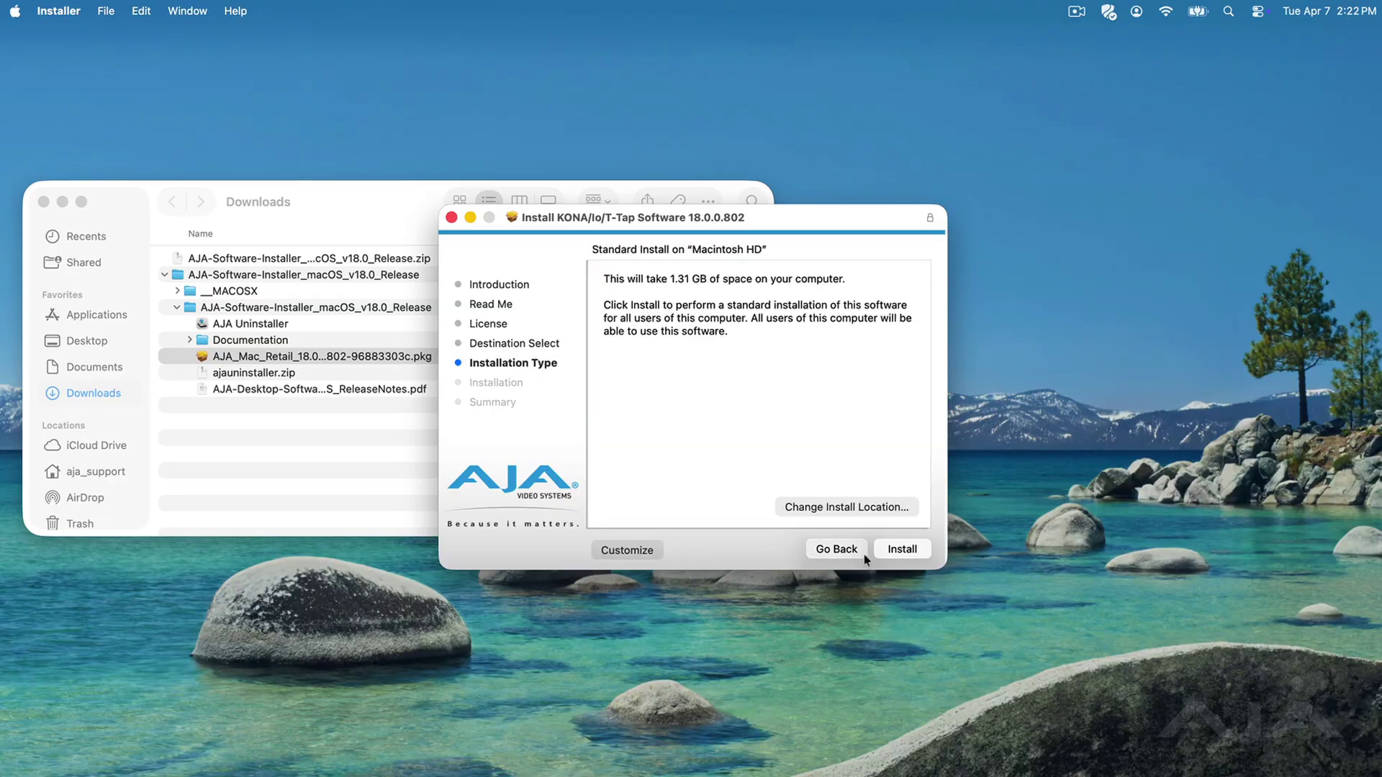
left_click(900, 549)
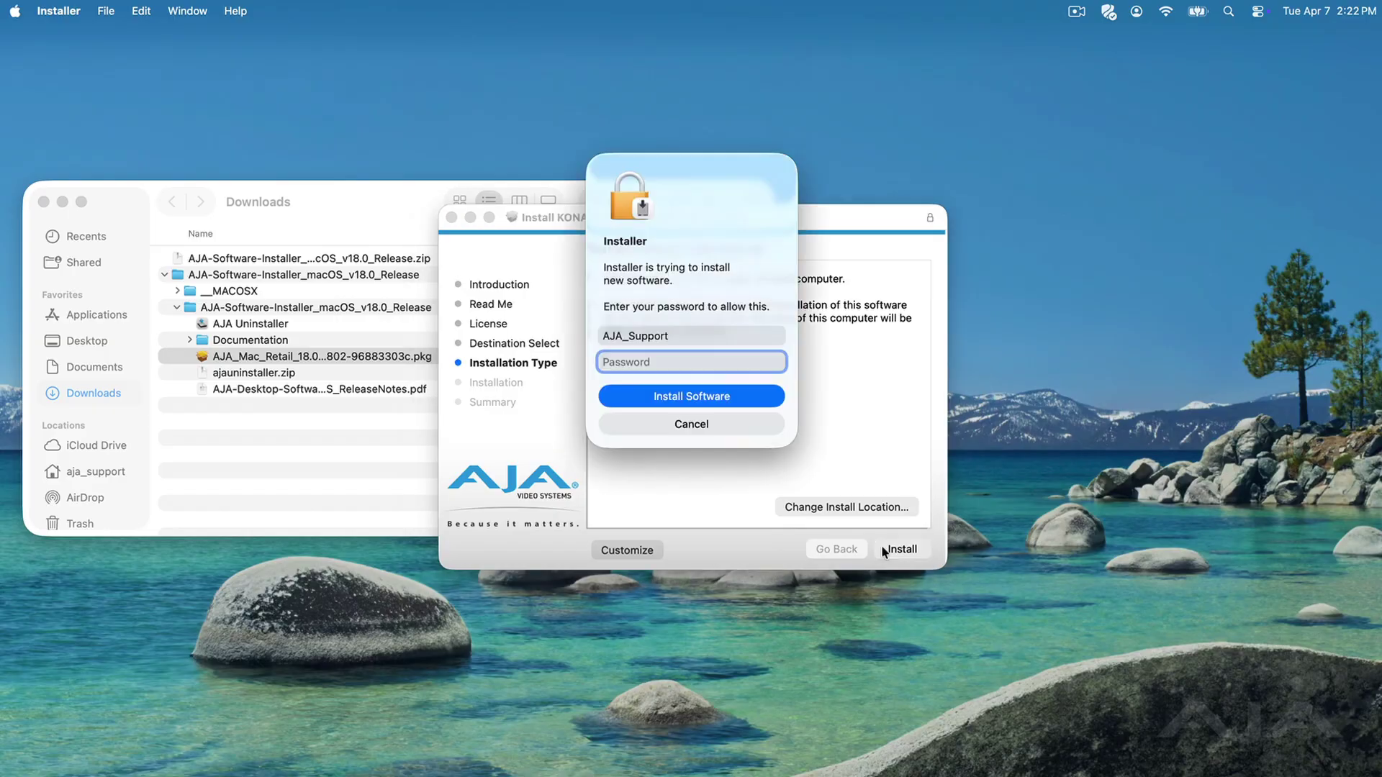
type("••••••••")
key("Return")
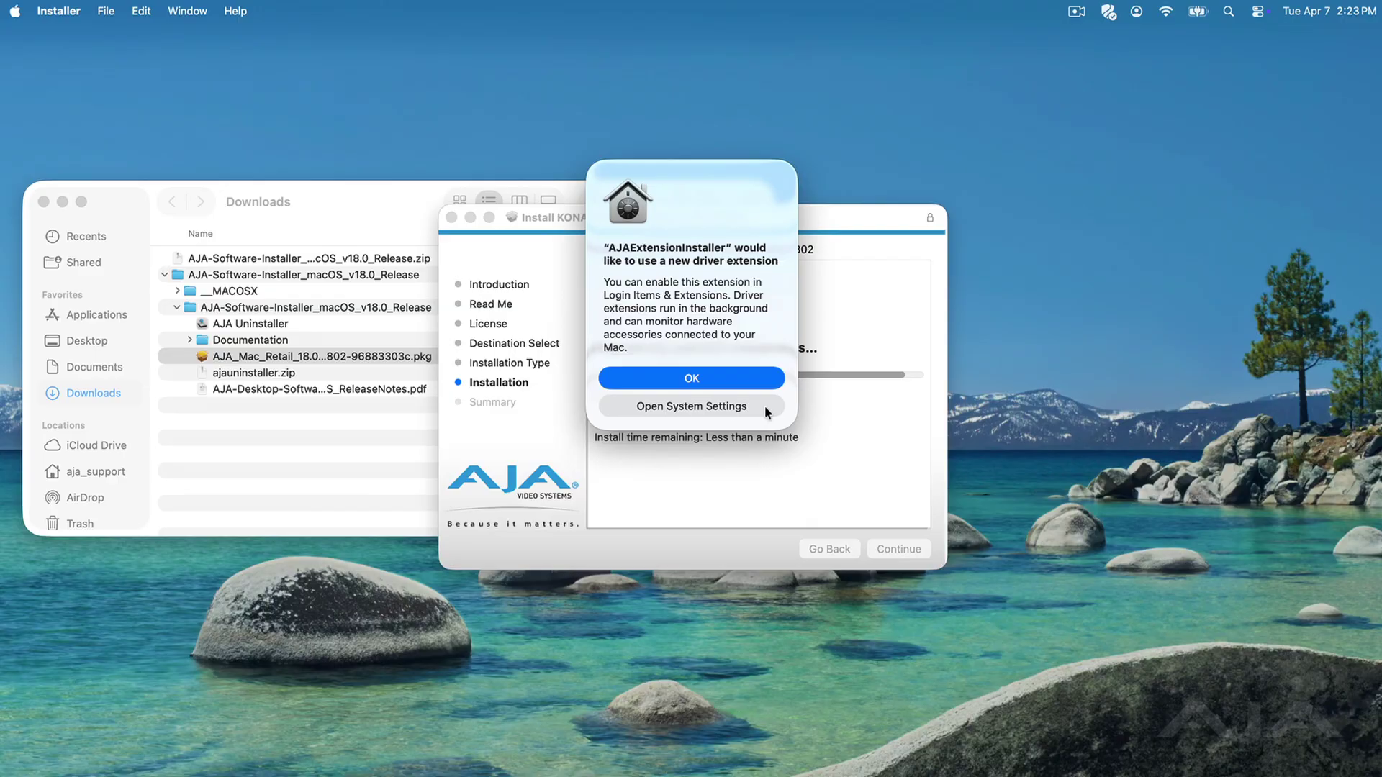
Enable the AJAExtensionInstaller driver extension in System Settings, authorize the change with the account password, and close the Driver Extensions list.
left_click(628, 403)
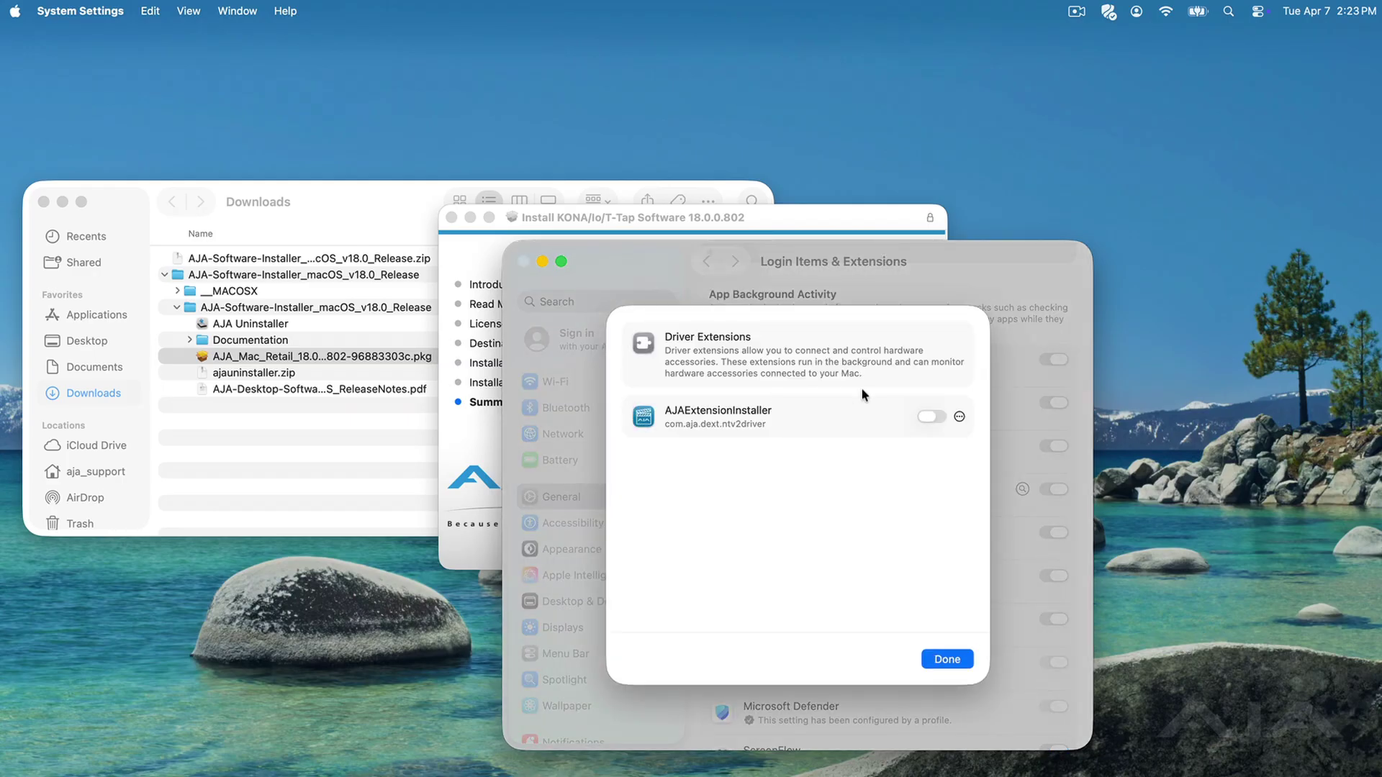
left_click(930, 417)
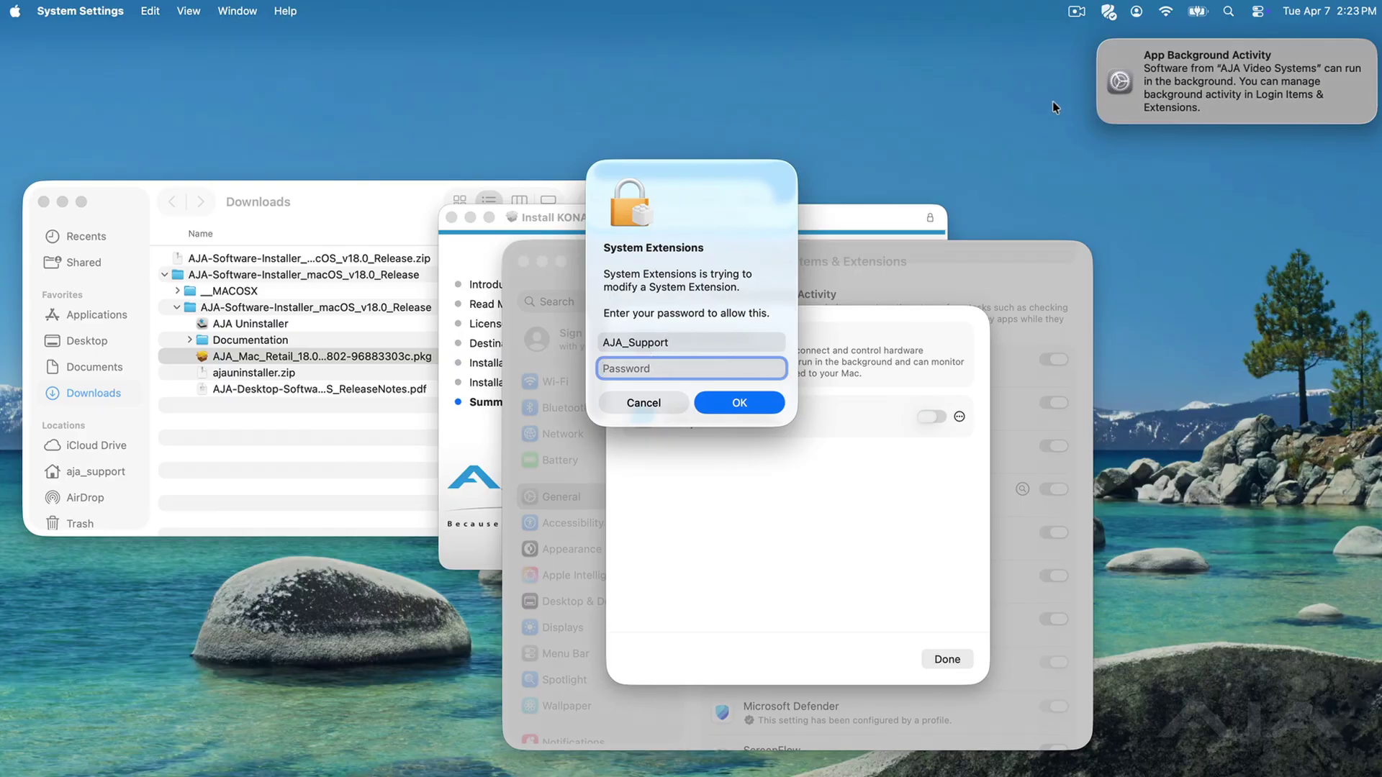
left_click(1106, 46)
left_click(646, 369)
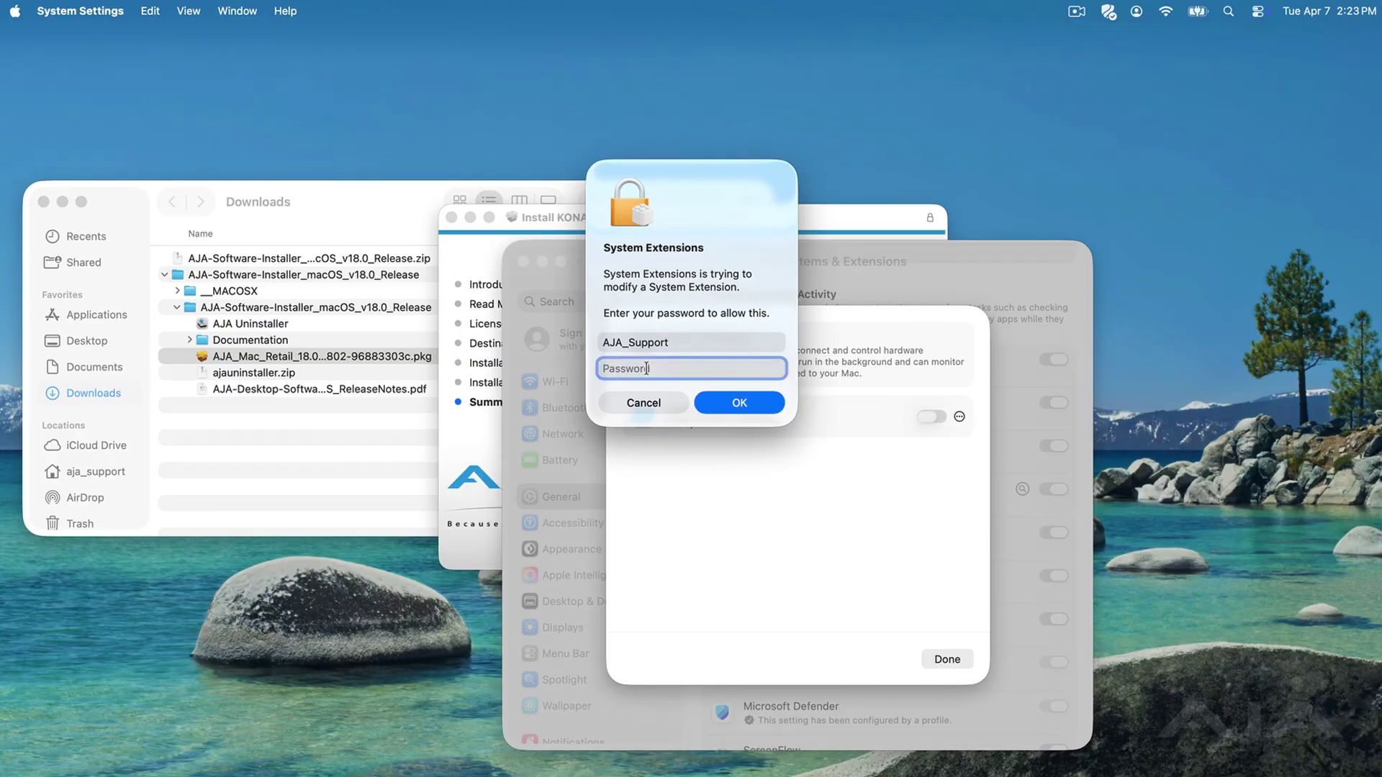
type("*******")
key("Return")
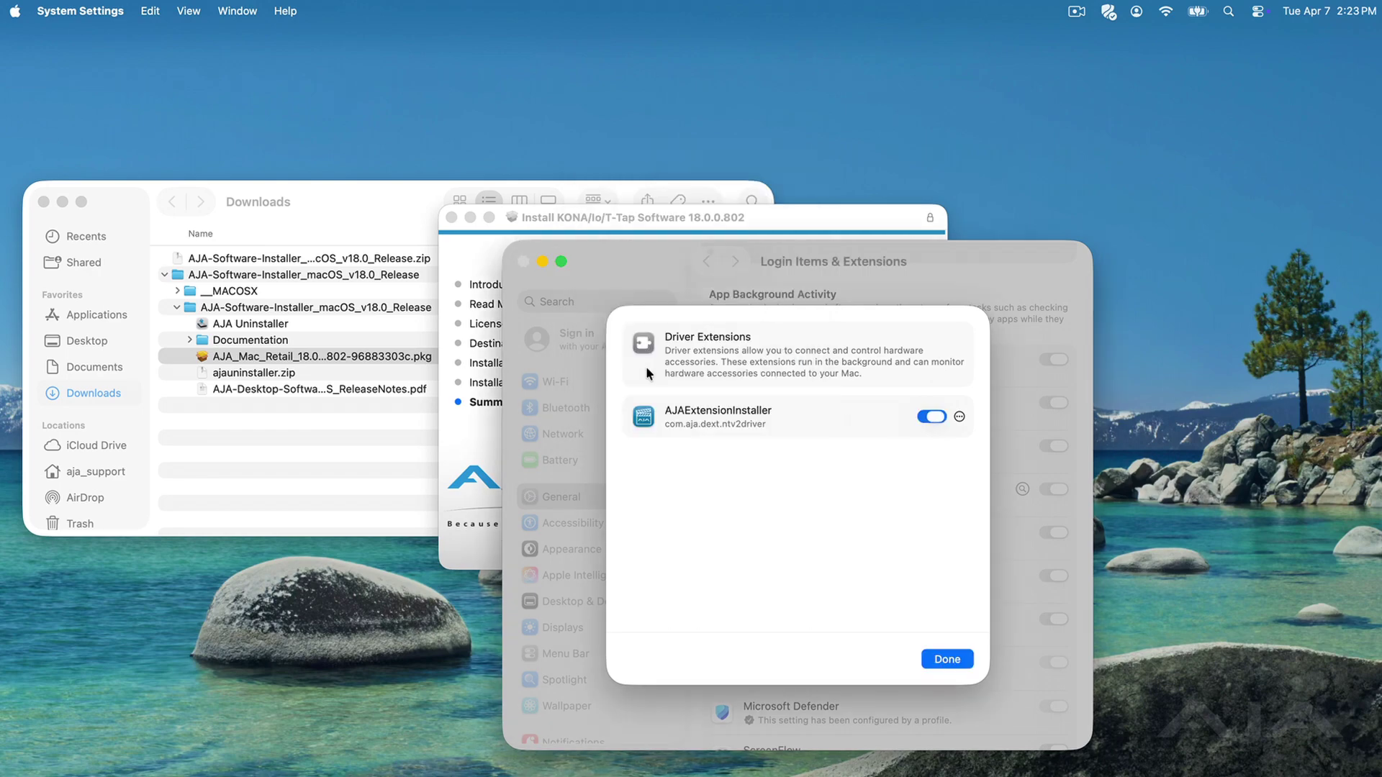
left_click(942, 661)
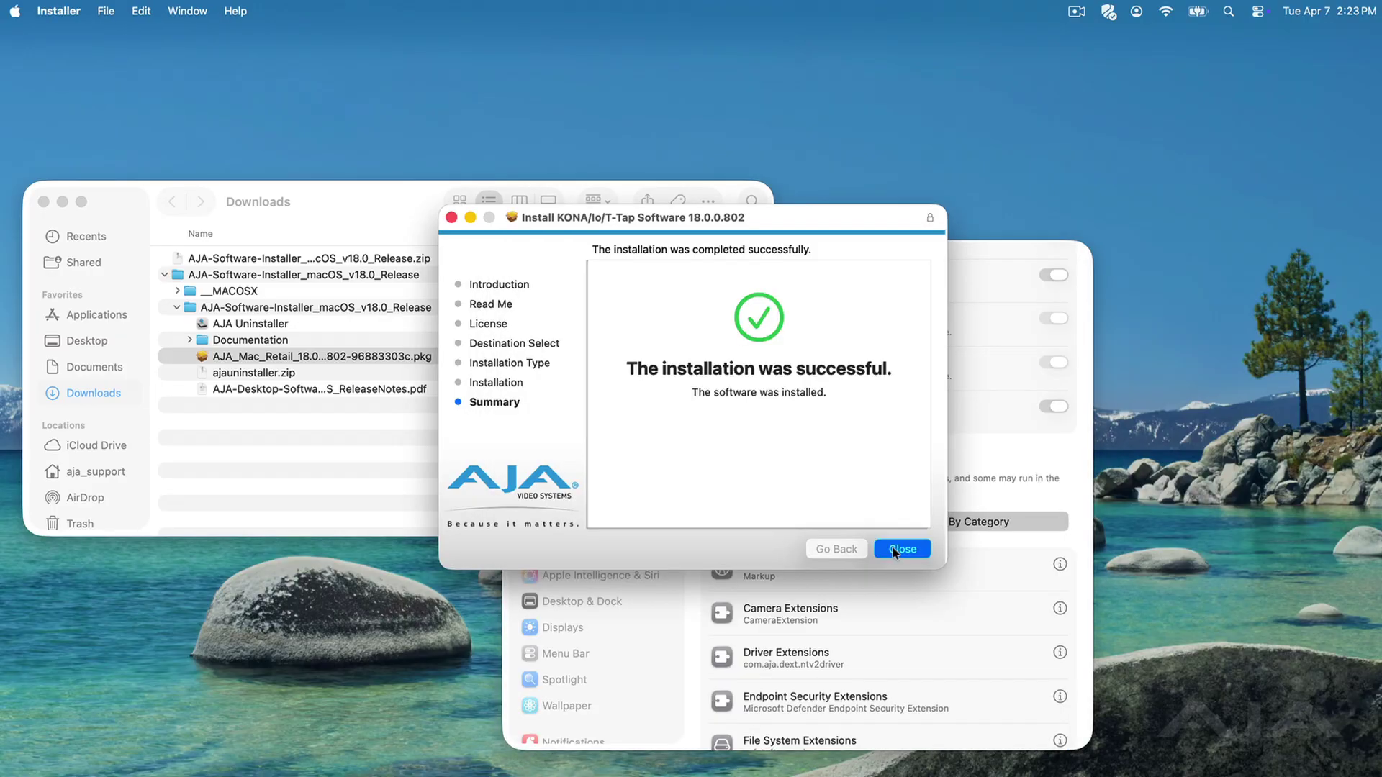
Close the finished installer, allowing it to access files in the Downloads folder, and restart the Mac.
left_click(900, 549)
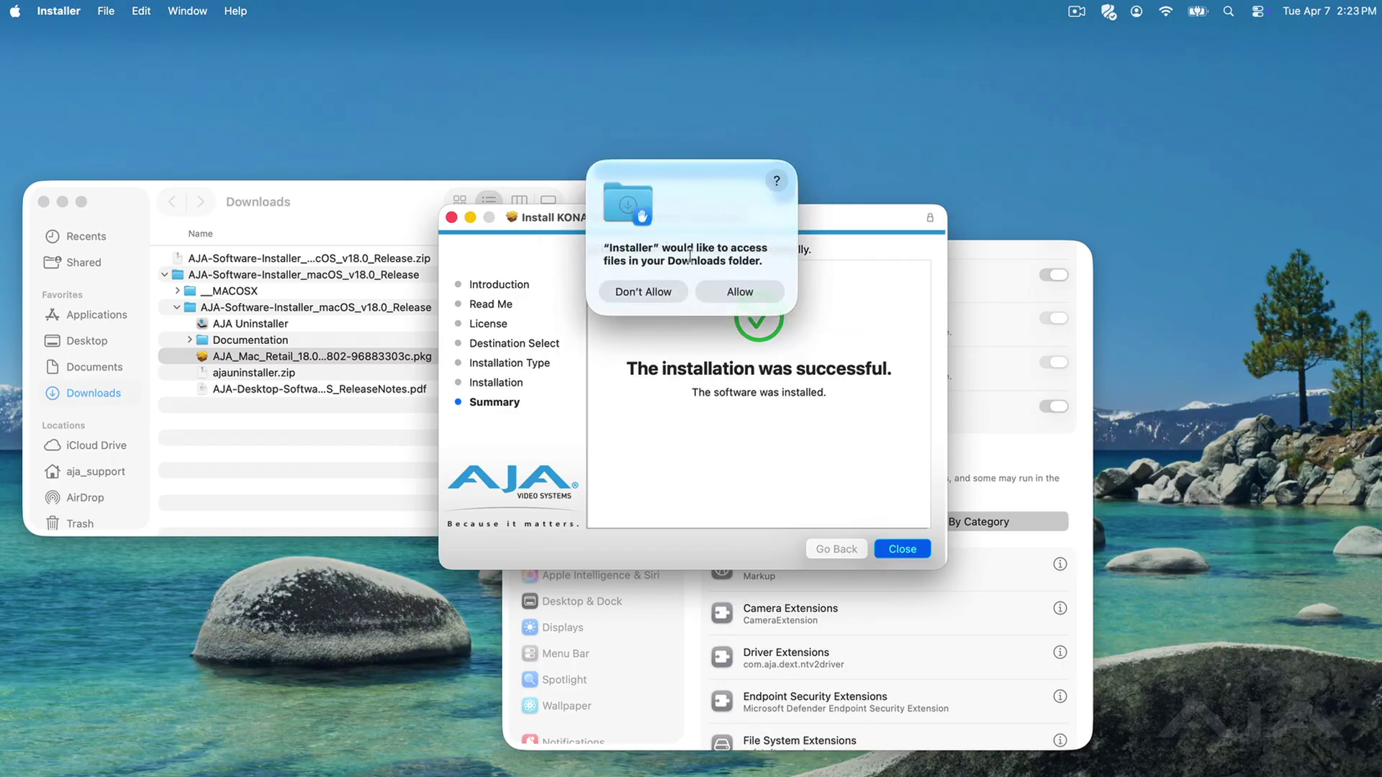
left_click(729, 296)
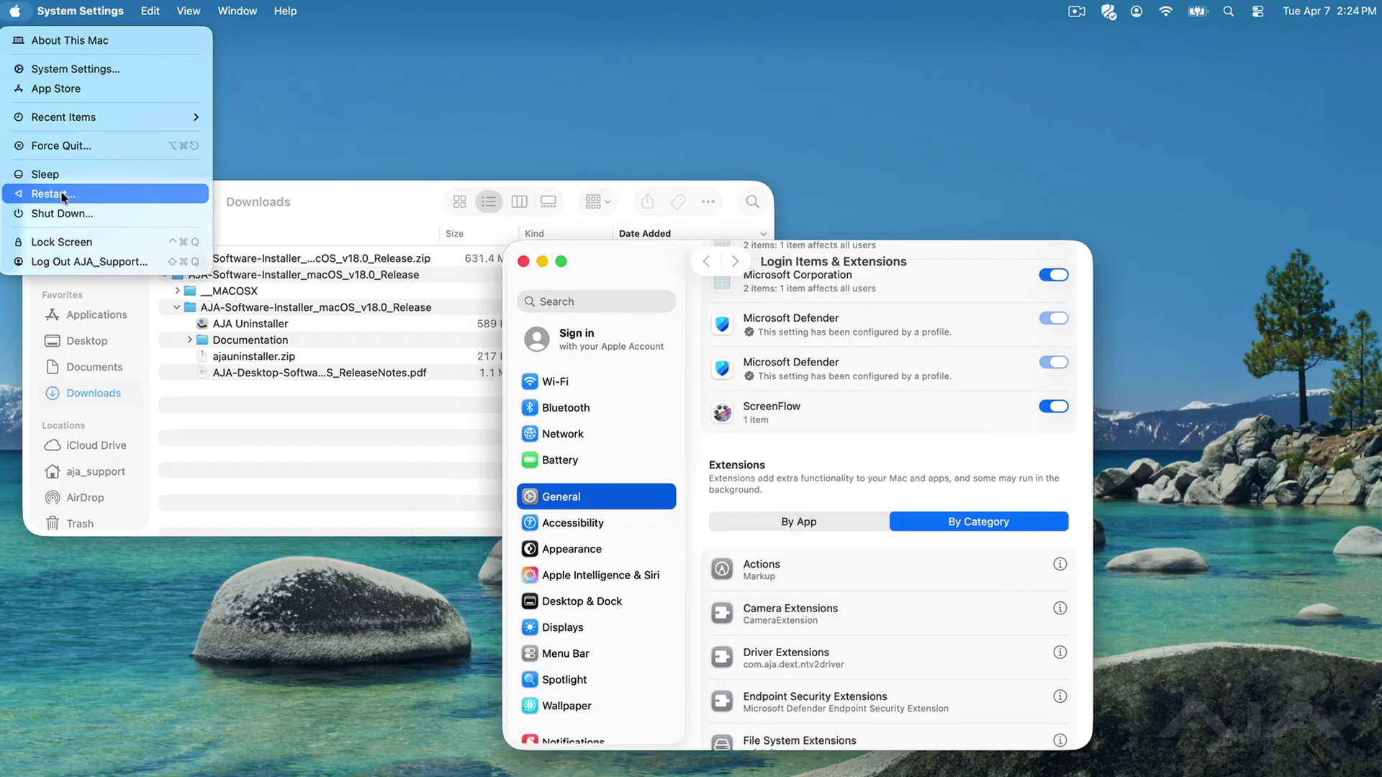
left_click(63, 195)
left_click(733, 369)
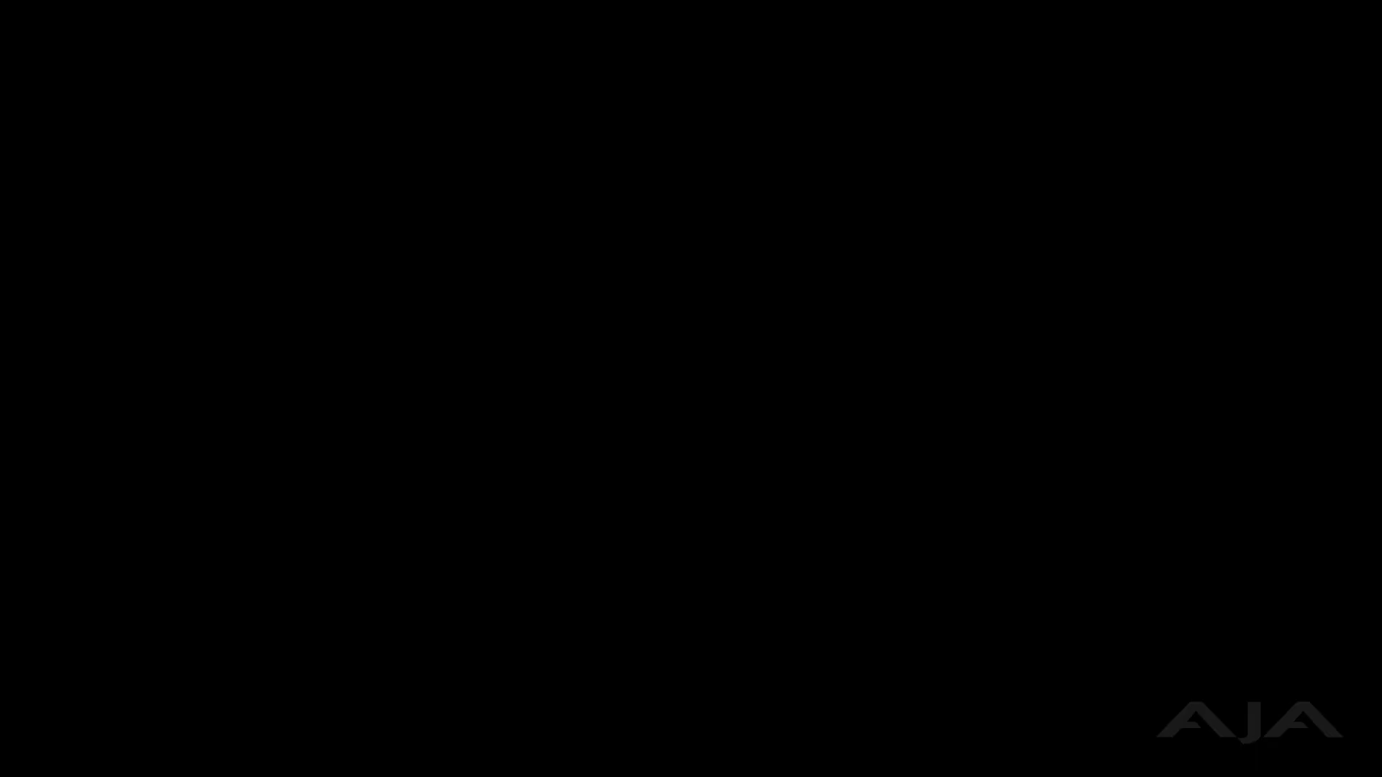